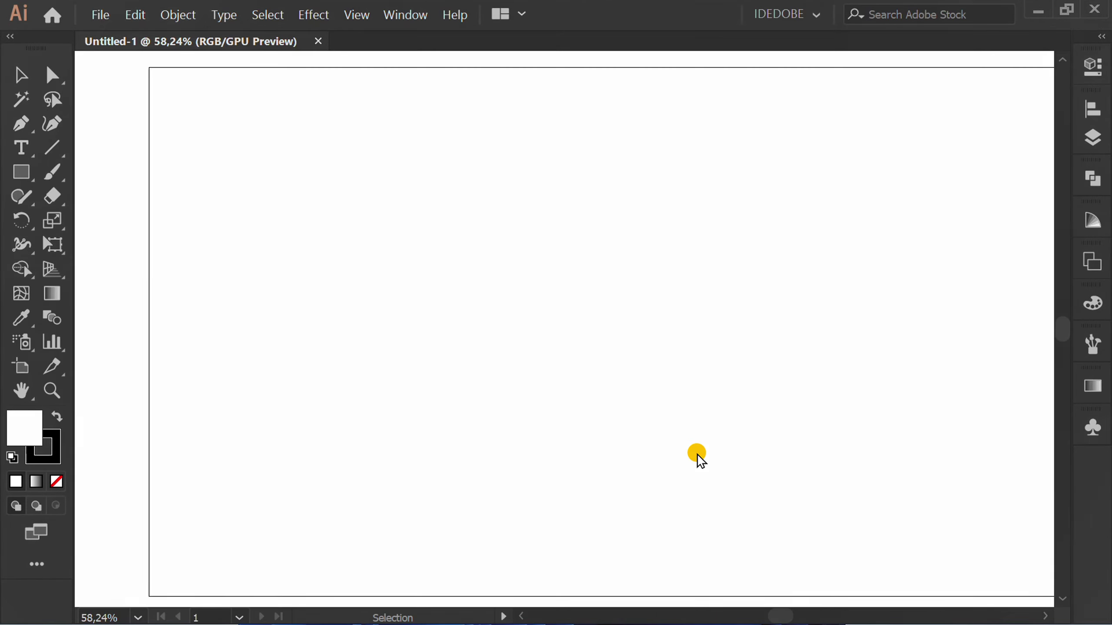
# Step: Draw a white rectangle about 355 by 78 pt on the artboard and place a duplicate directly beneath it
pyautogui.press('m')
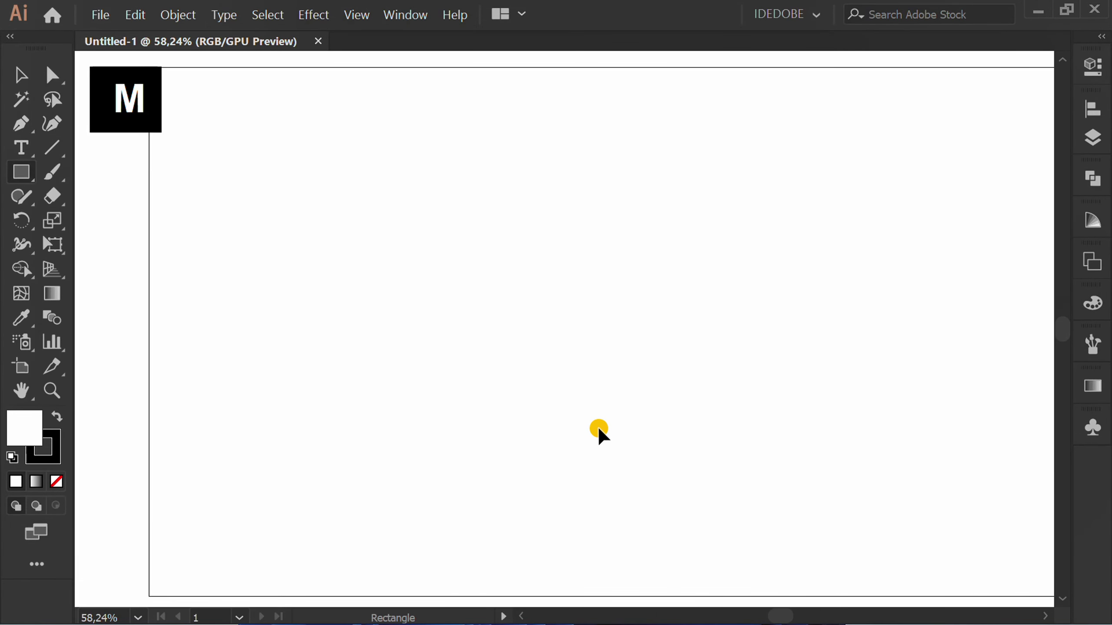
pyautogui.moveTo(300, 260); pyautogui.dragTo(563, 317)
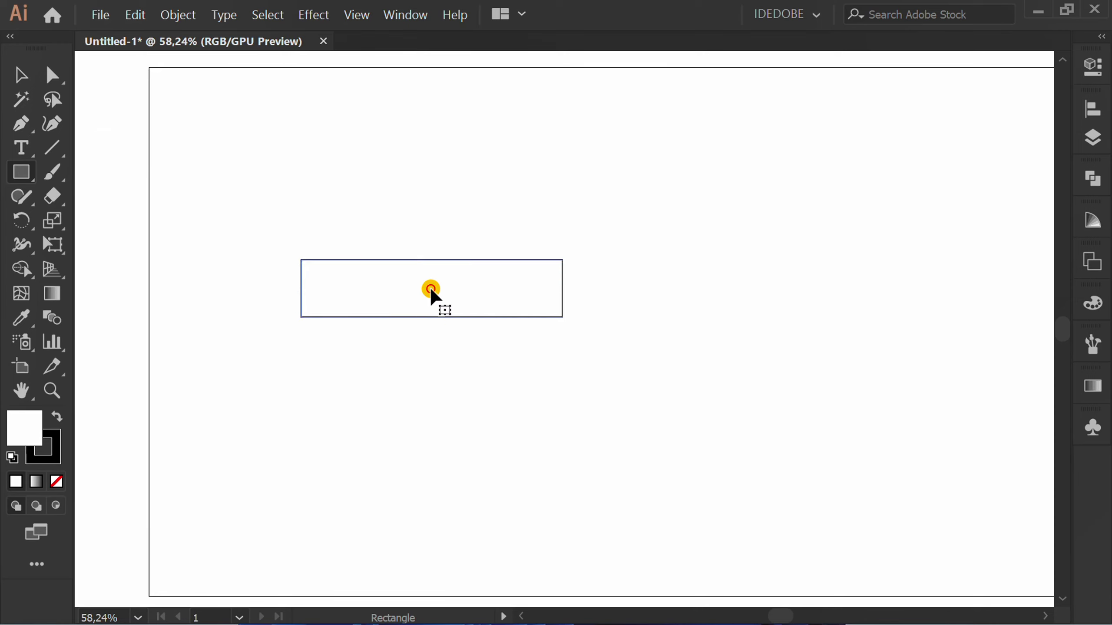
pyautogui.moveTo(432, 288); pyautogui.dragTo(433, 345)
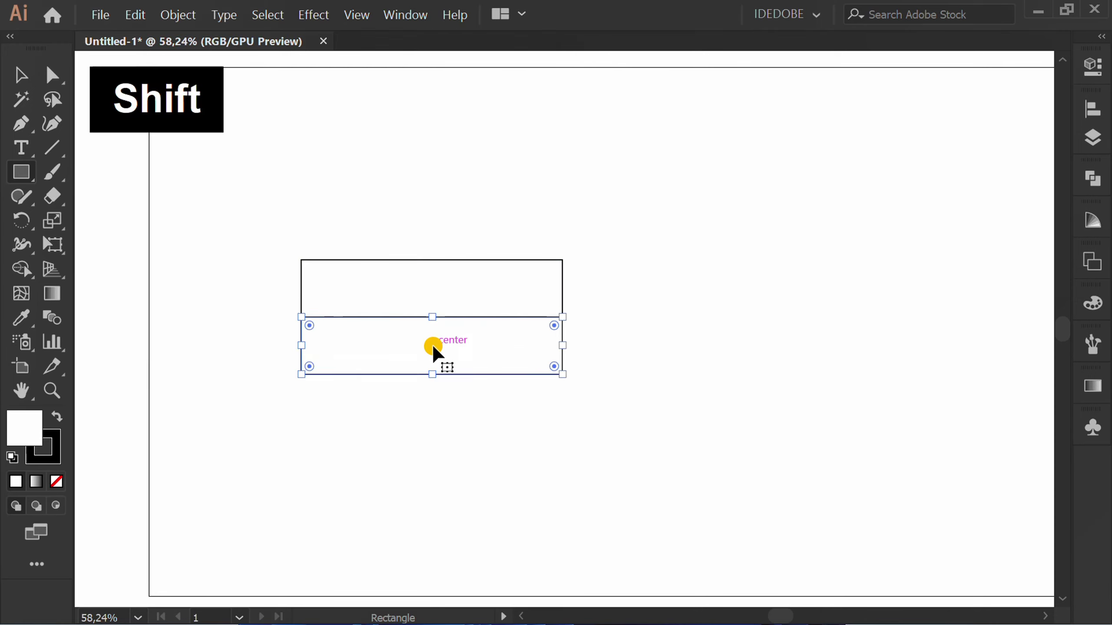
# Step: Fill the lower rectangle with the red swatch
pyautogui.click(1093, 64)
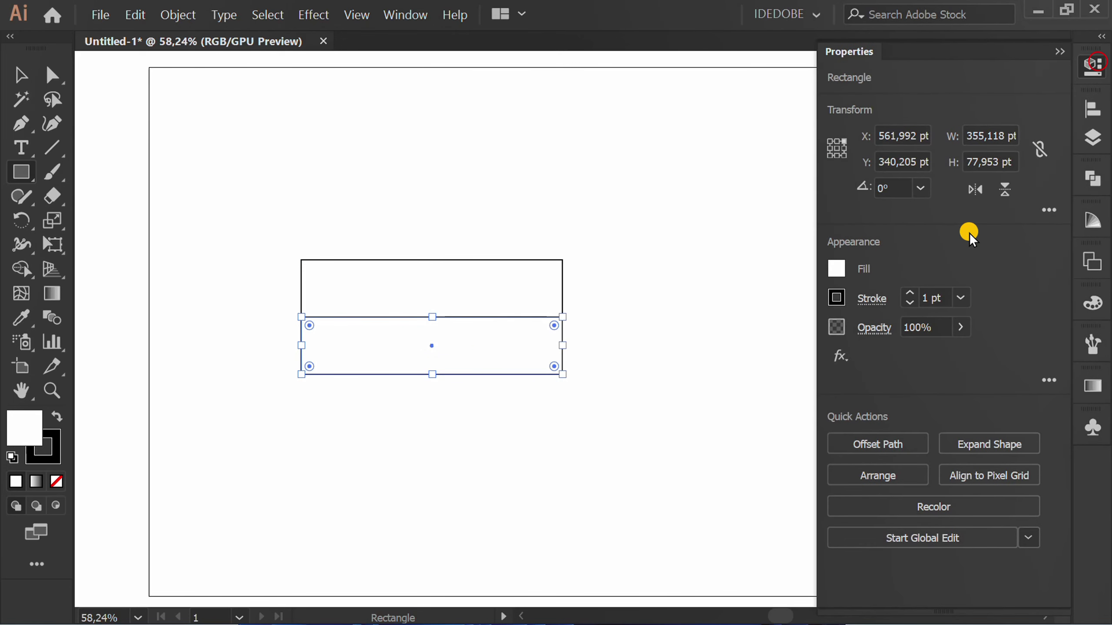
pyautogui.click(836, 267)
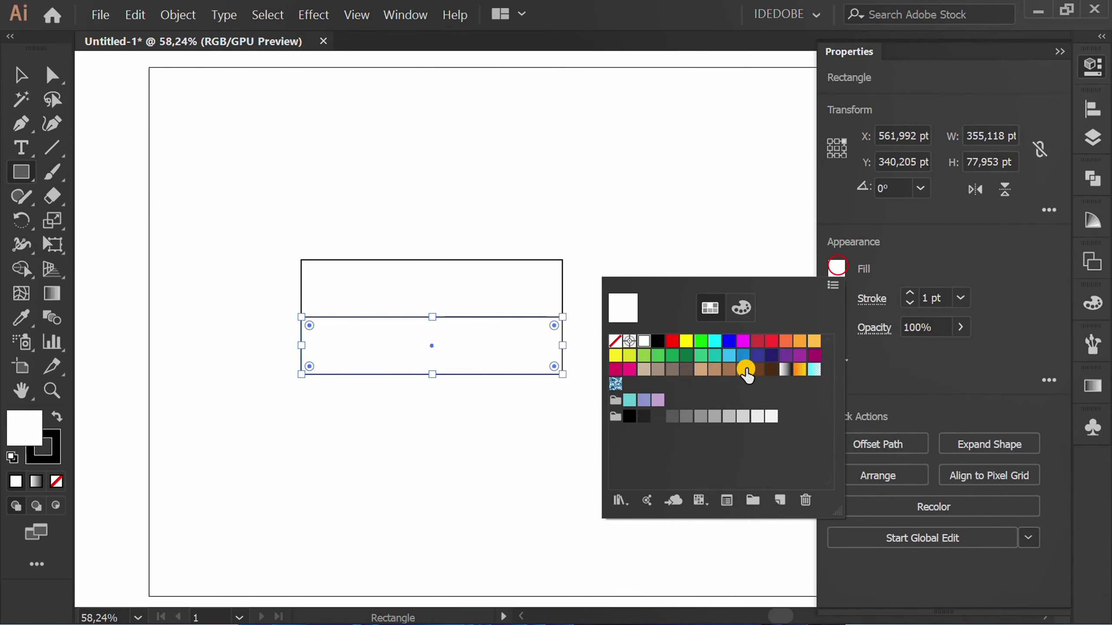
pyautogui.click(671, 341)
# Step: Remove the stroke from both rectangles and group them
pyautogui.press('v')
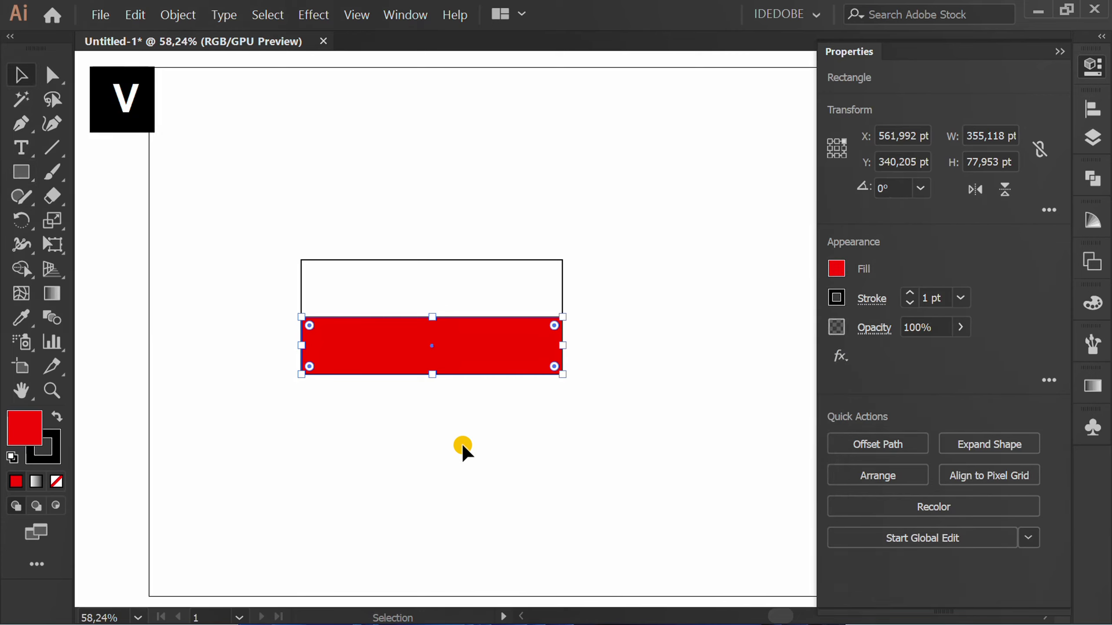
pyautogui.moveTo(600, 238); pyautogui.dragTo(269, 412)
pyautogui.press('x')
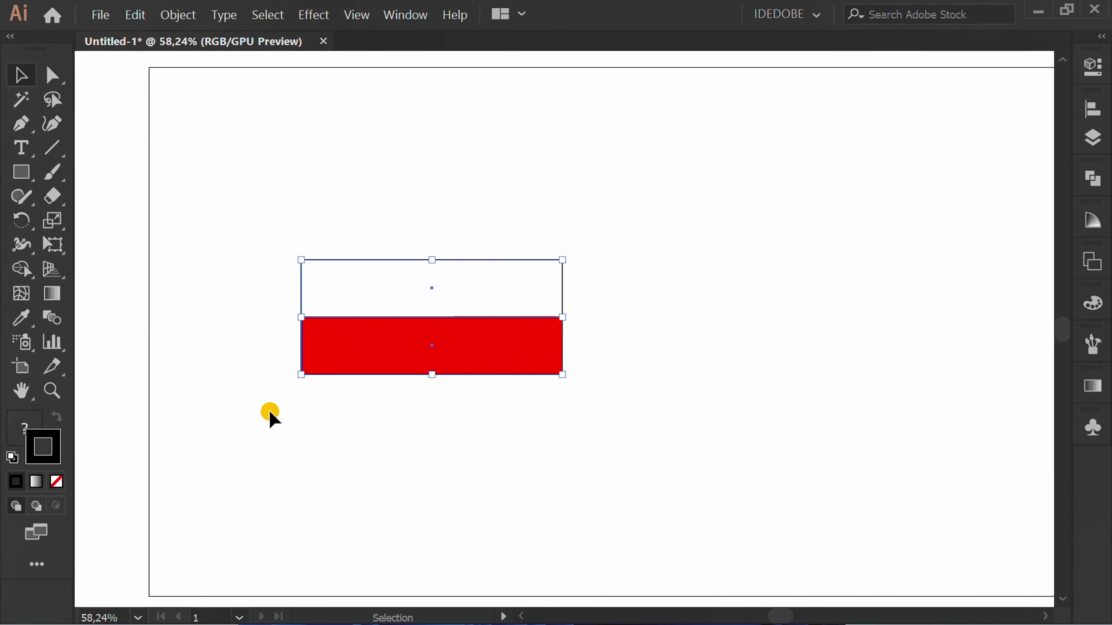
pyautogui.press('/')
pyautogui.press('x')
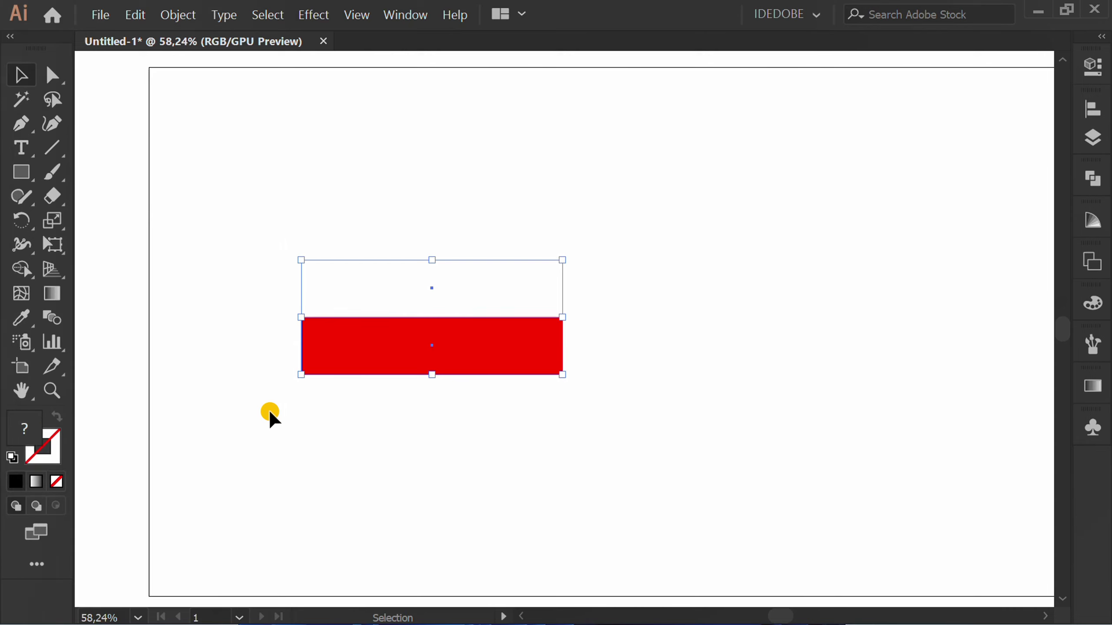
pyautogui.rightClick(340, 290)
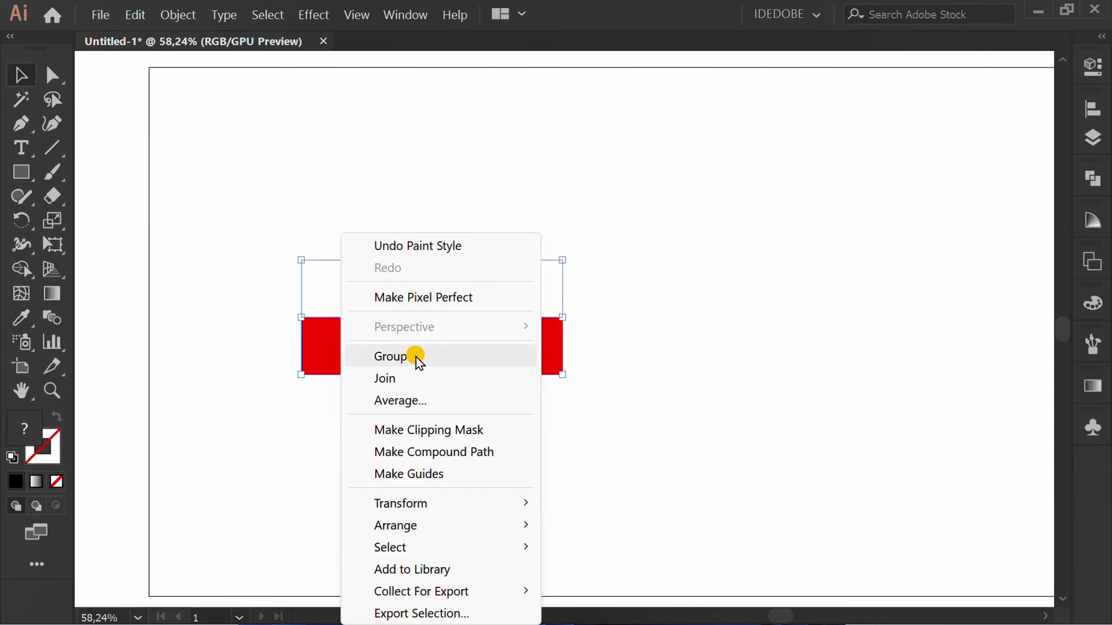
pyautogui.click(440, 357)
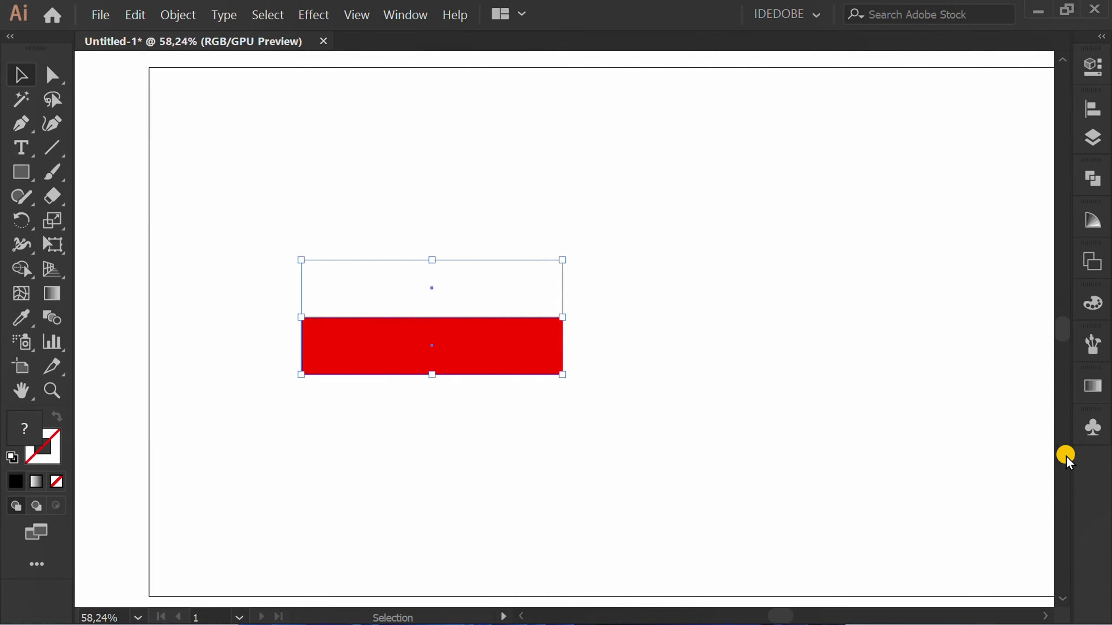
# Step: Save the white and red rectangles as a dynamic Movie Clip symbol named New Symbol, then dock the Symbols panel again
pyautogui.click(1093, 426)
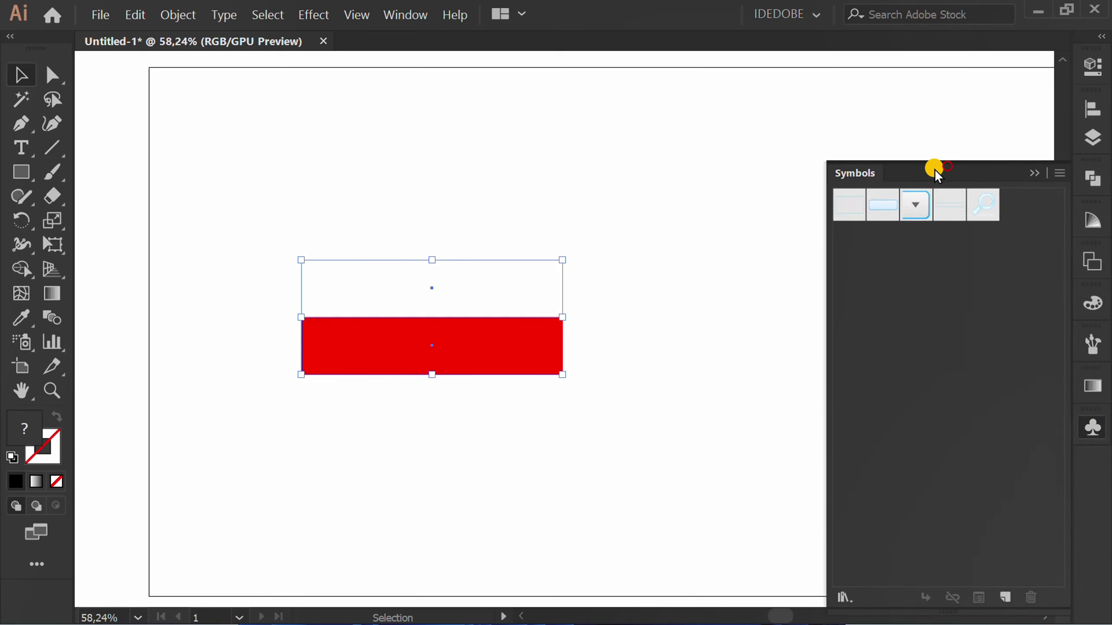
pyautogui.moveTo(932, 166); pyautogui.dragTo(805, 94)
pyautogui.click(546, 442)
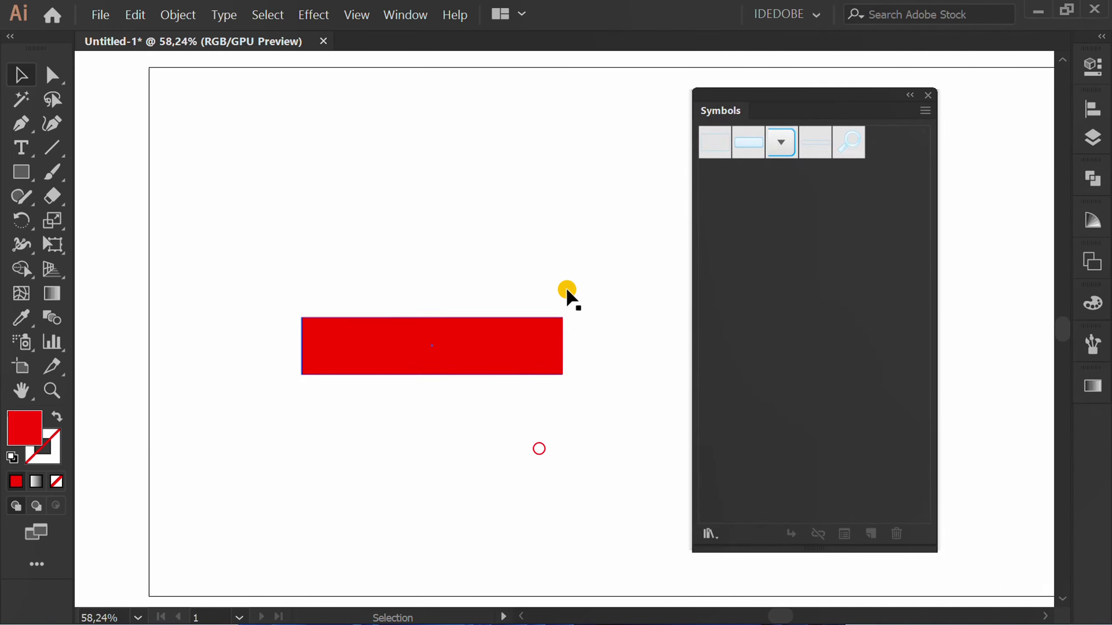
pyautogui.moveTo(593, 206); pyautogui.dragTo(388, 355)
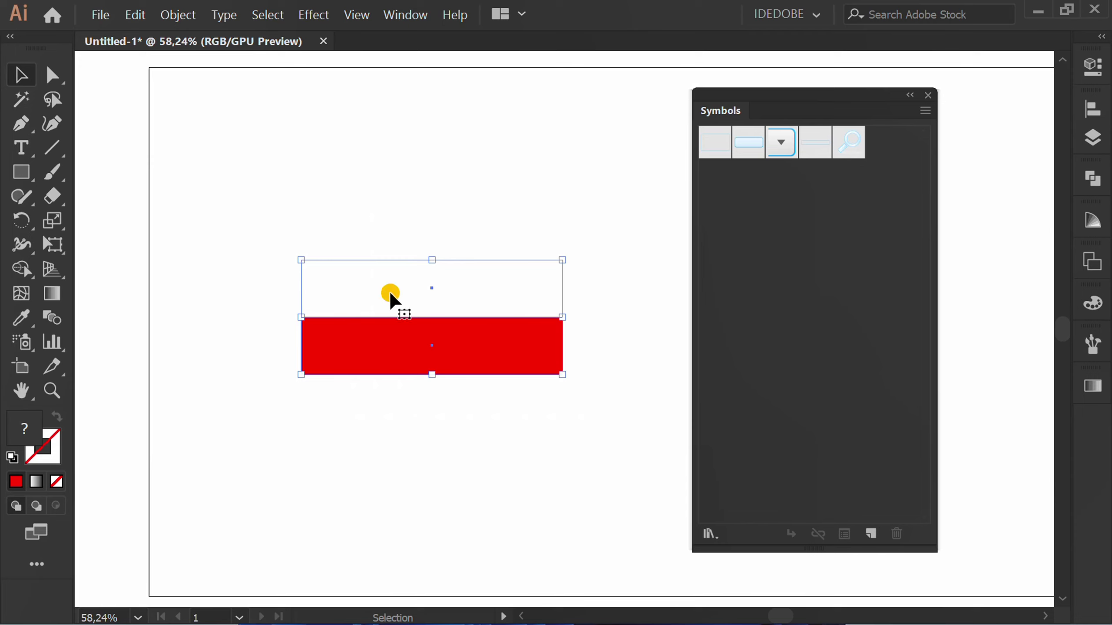
pyautogui.moveTo(389, 292); pyautogui.dragTo(815, 229)
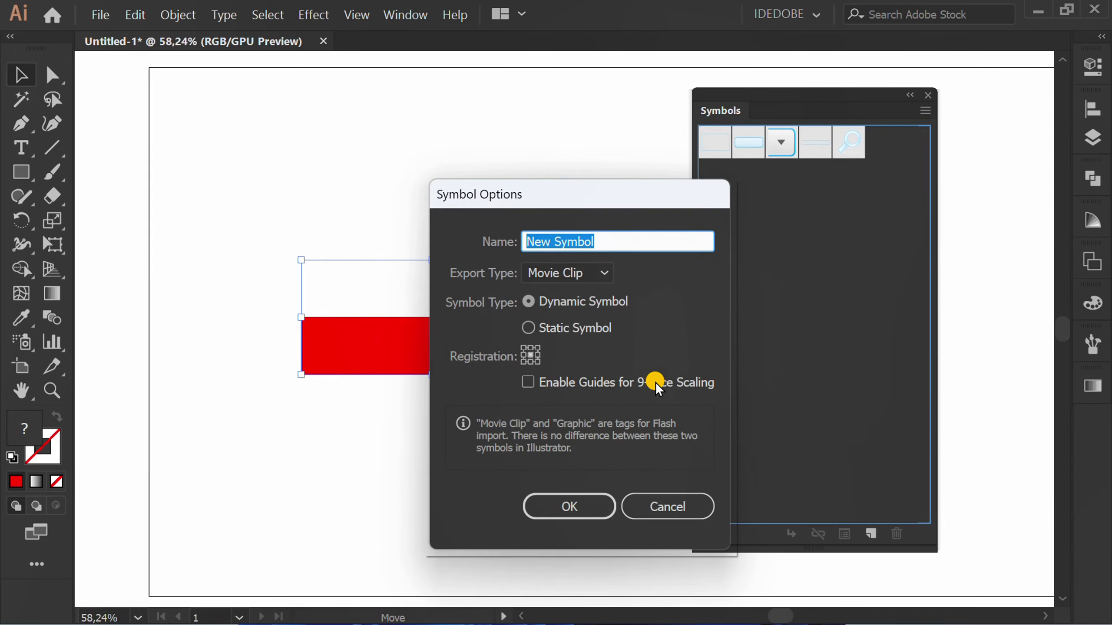
pyautogui.click(571, 506)
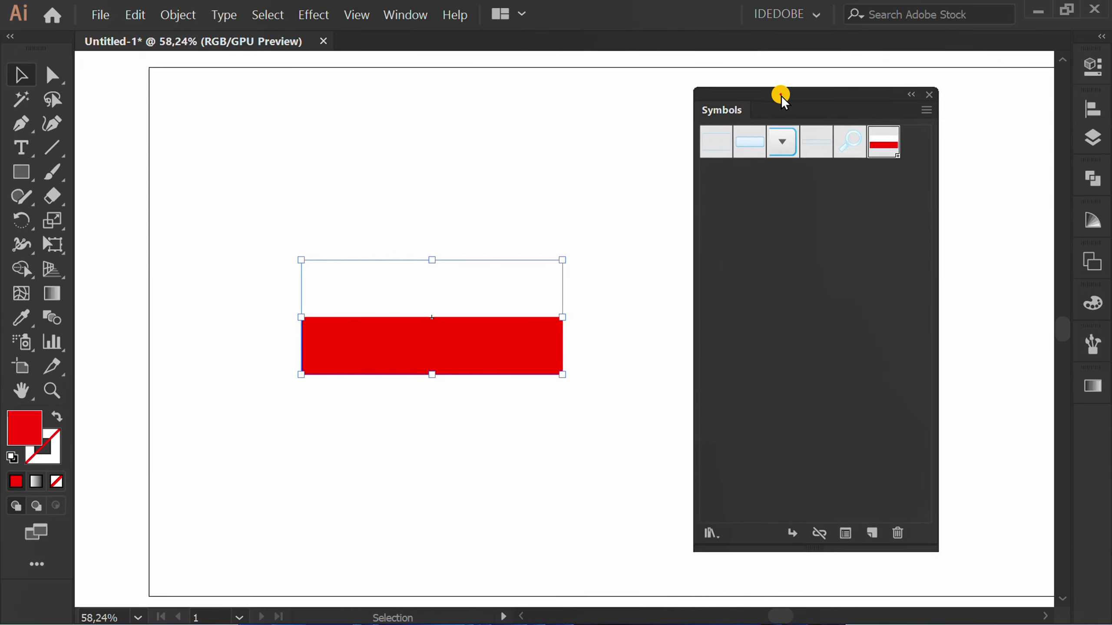
pyautogui.moveTo(781, 96); pyautogui.dragTo(1084, 427)
pyautogui.click(547, 477)
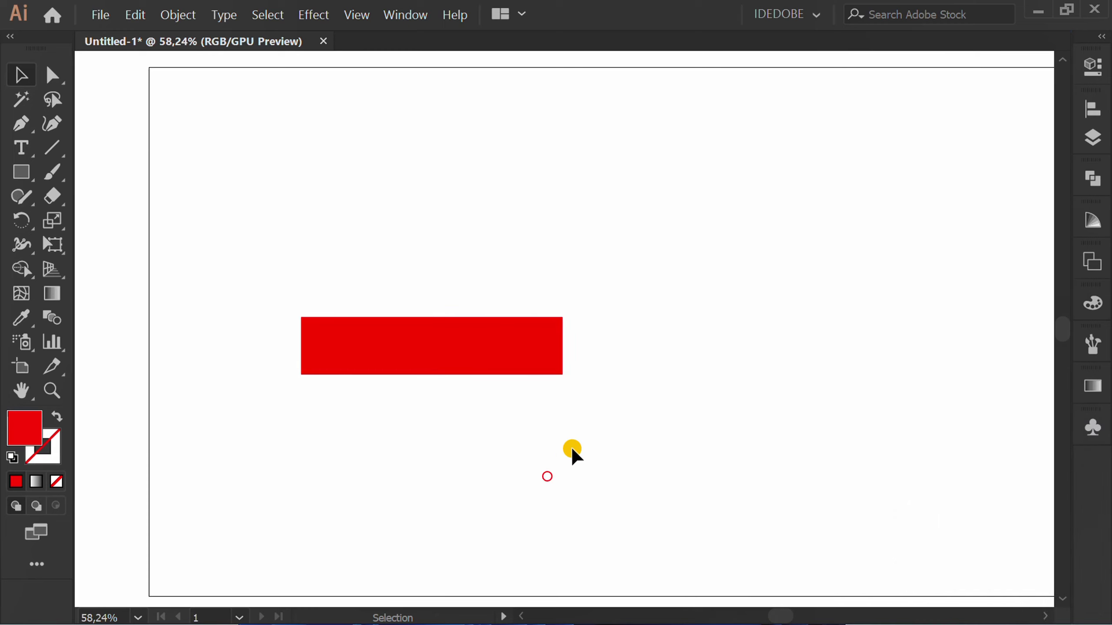
# Step: Move the white and red artwork off the artboard, beside its left edge
pyautogui.scroll(-1, 709, 382)
pyautogui.moveTo(462, 356); pyautogui.dragTo(62, 194)
pyautogui.click(400, 357)
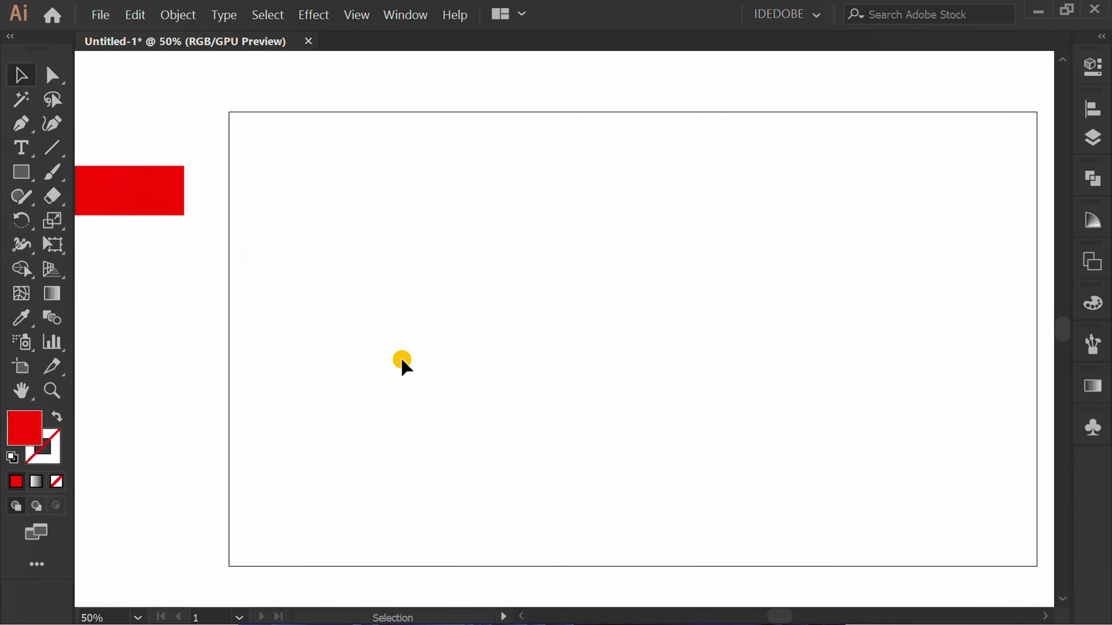
pyautogui.scroll(-1, 365, 368)
pyautogui.press('space')
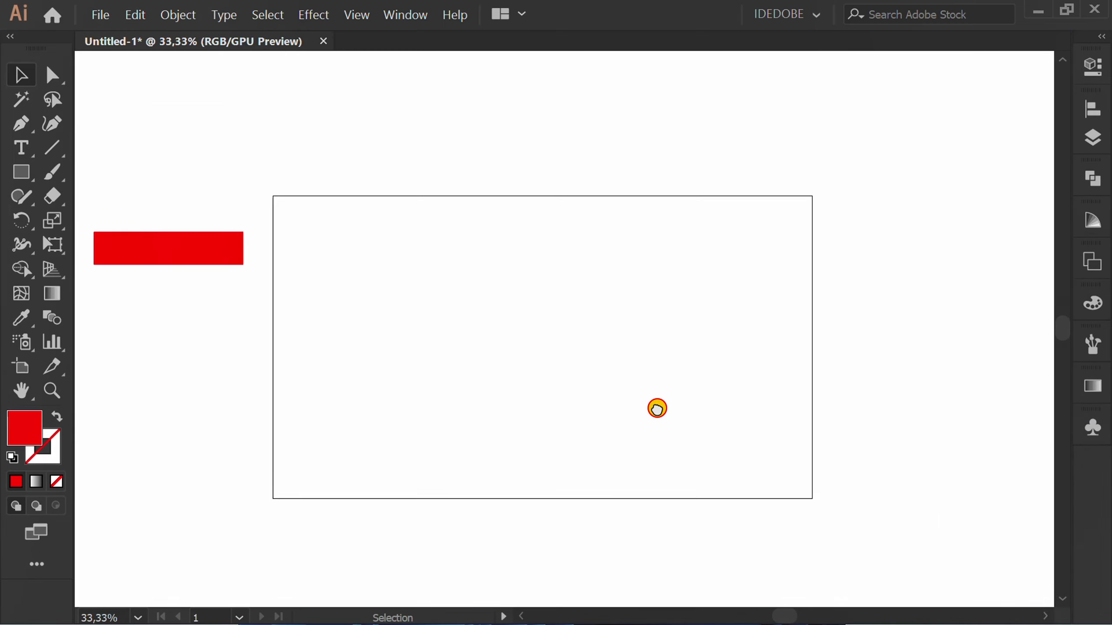
# Step: Open the Paintbrush tool's options and accept them with Fidelity at Smooth and Edit Selected Paths within 12 pixels
pyautogui.moveTo(49, 165)
pyautogui.mouseDown()
pyautogui.moveTo(131, 178)
pyautogui.moveTo(175, 171)
pyautogui.mouseUp()
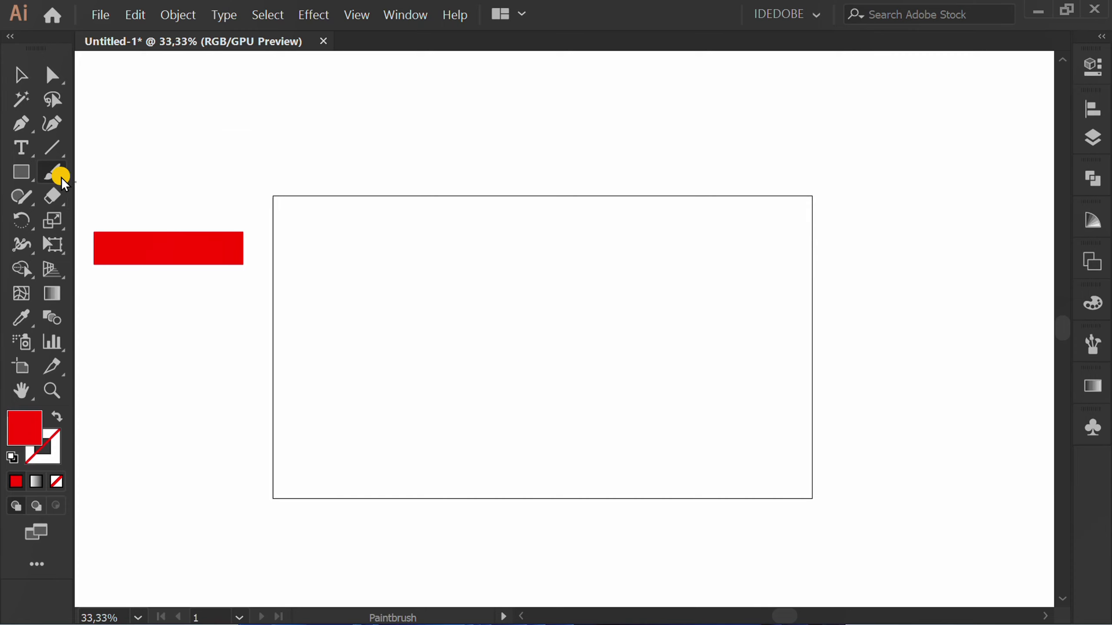
pyautogui.doubleClick(48, 172)
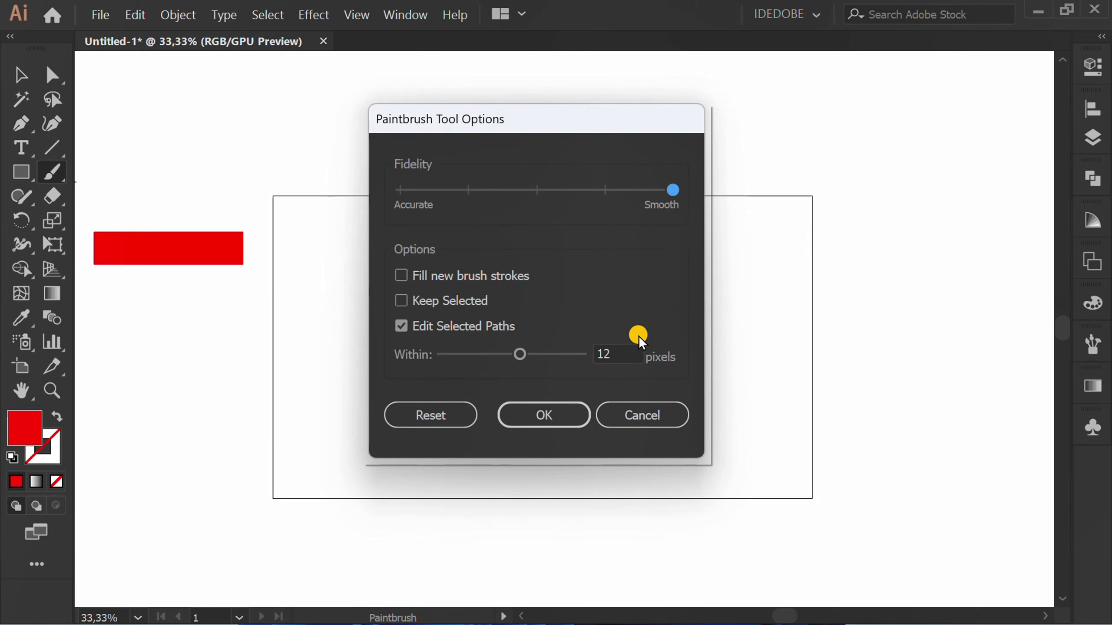
pyautogui.click(546, 411)
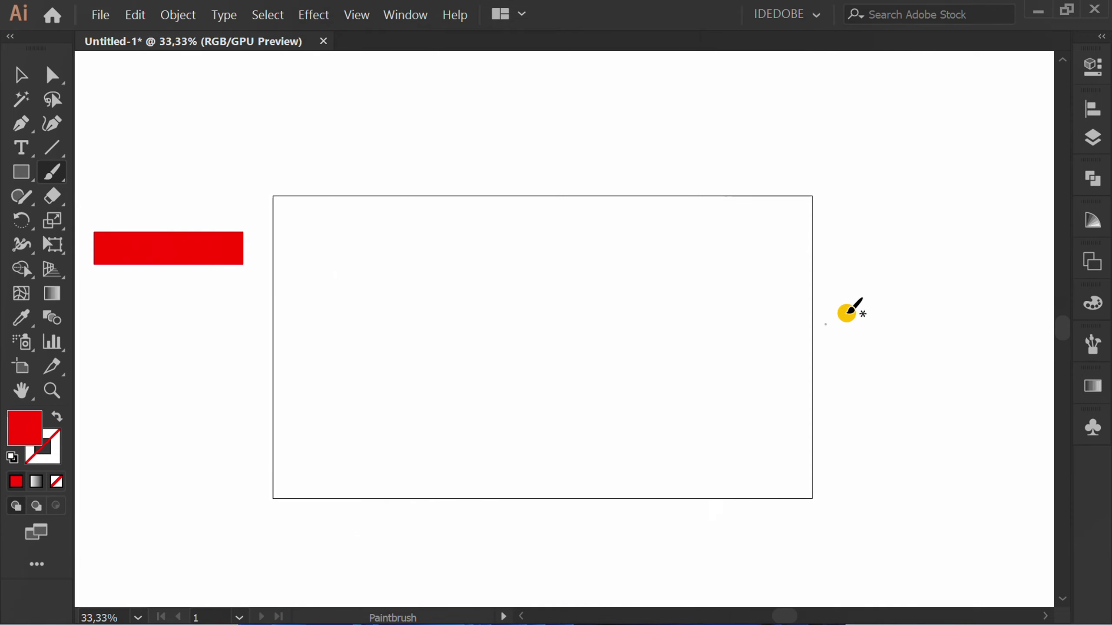
# Step: Set the Paintbrush tool to no fill and a black stroke
pyautogui.click(1093, 65)
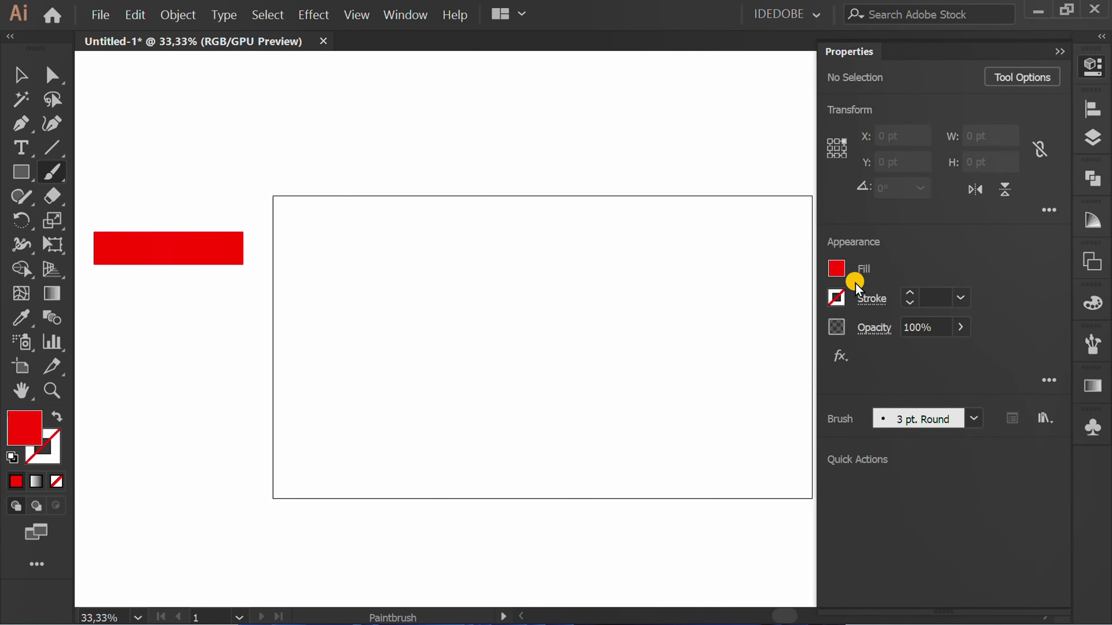
pyautogui.click(837, 275)
pyautogui.click(615, 341)
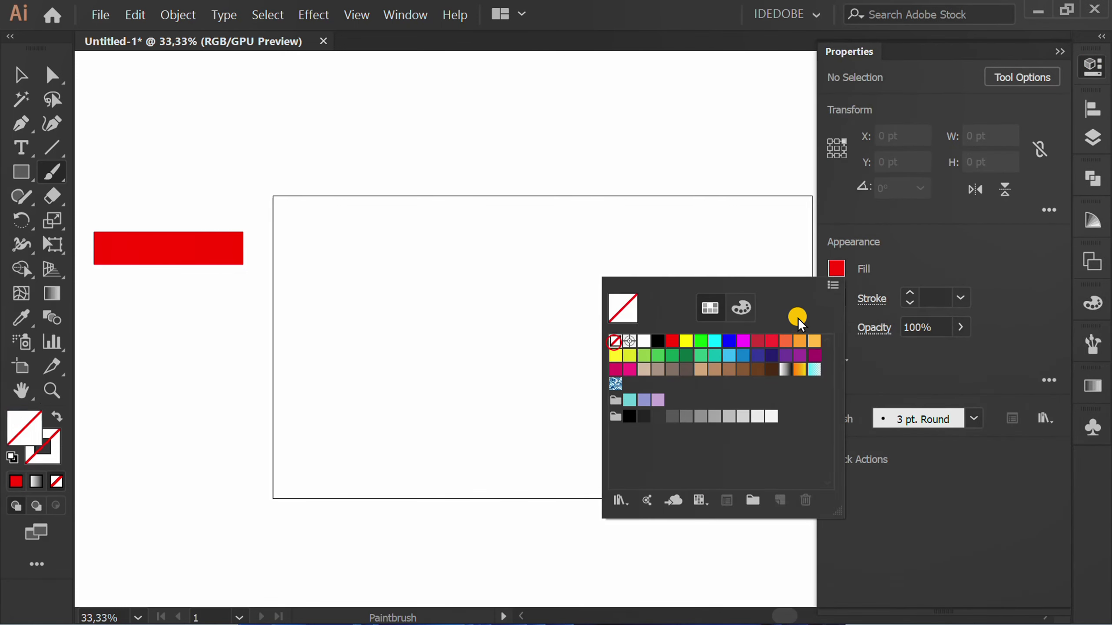
pyautogui.click(937, 248)
pyautogui.click(835, 298)
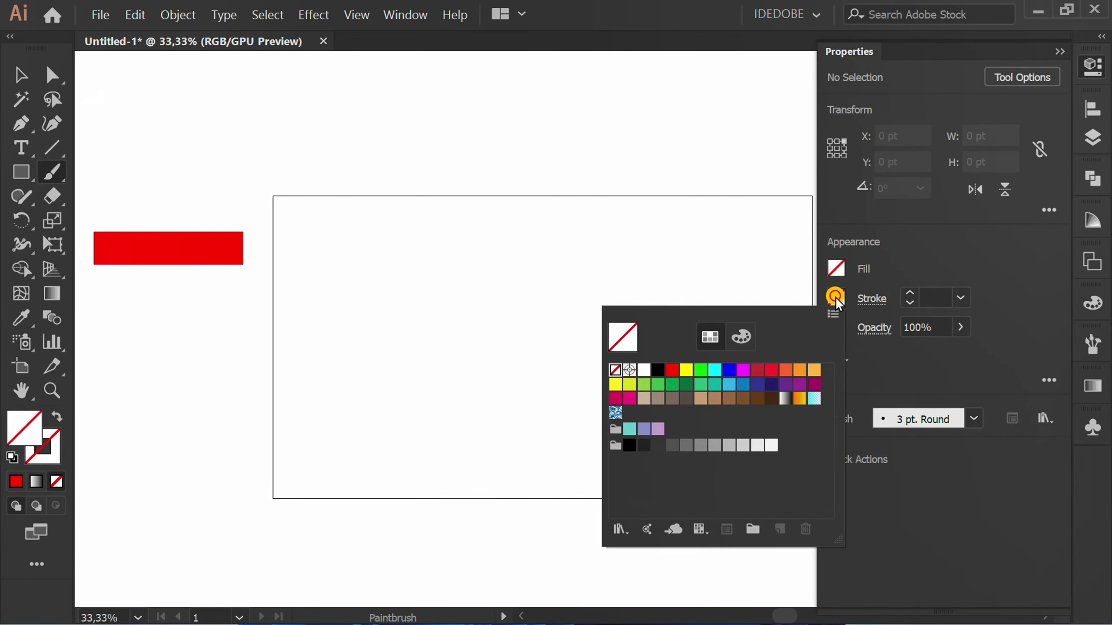
pyautogui.click(658, 373)
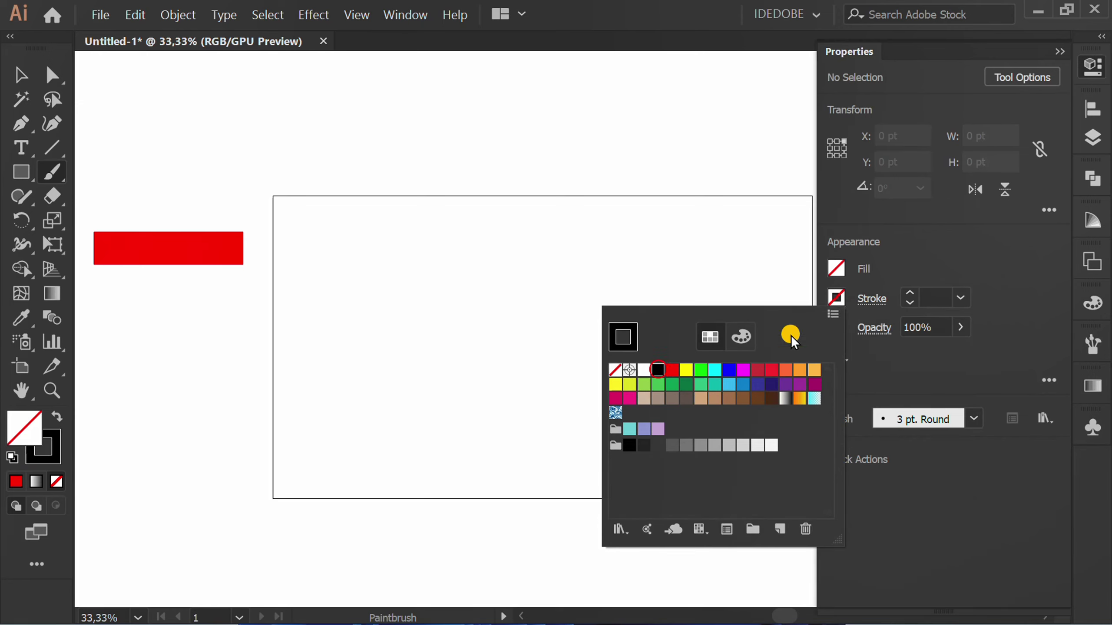
pyautogui.click(1005, 271)
pyautogui.click(1056, 51)
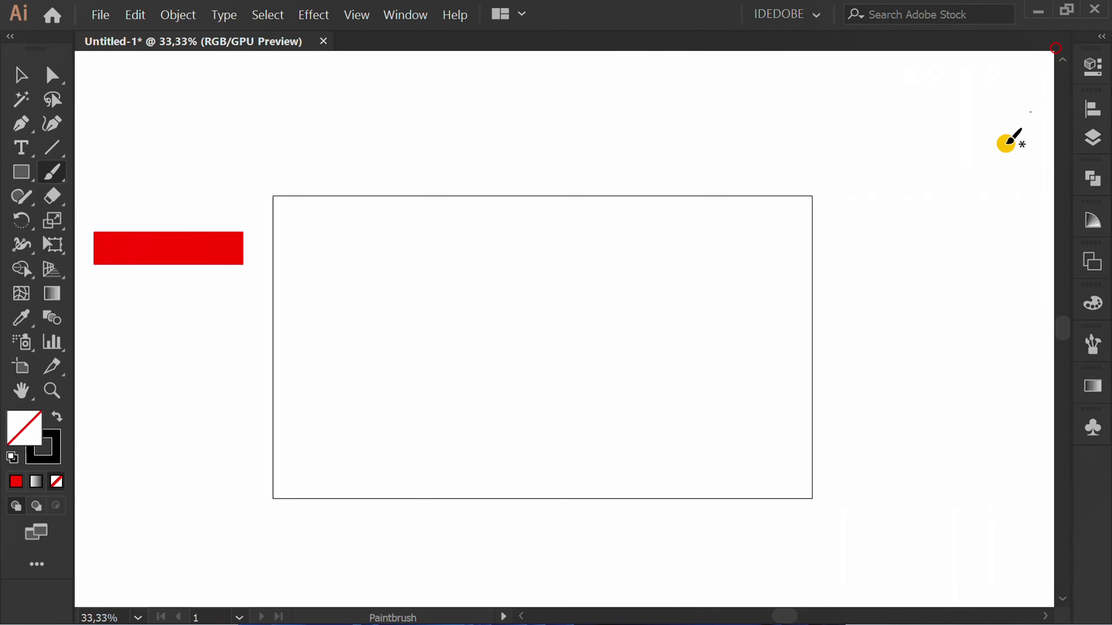
# Step: Paint a winding S-curved path from beyond the artboard's upper right to its lower left, and reset it to the default stroke without fill
pyautogui.hotkey('ctrl', '+')
pyautogui.moveTo(1016, 80)
pyautogui.mouseDown()
pyautogui.moveTo(931, 127)
pyautogui.moveTo(770, 172)
pyautogui.moveTo(763, 225)
pyautogui.moveTo(864, 225)
pyautogui.moveTo(835, 277)
pyautogui.moveTo(747, 287)
pyautogui.moveTo(548, 254)
pyautogui.moveTo(488, 285)
pyautogui.moveTo(517, 319)
pyautogui.moveTo(605, 325)
pyautogui.moveTo(639, 359)
pyautogui.moveTo(523, 395)
pyautogui.moveTo(304, 367)
pyautogui.moveTo(177, 452)
pyautogui.moveTo(107, 554)
pyautogui.mouseUp()
pyautogui.press('v')
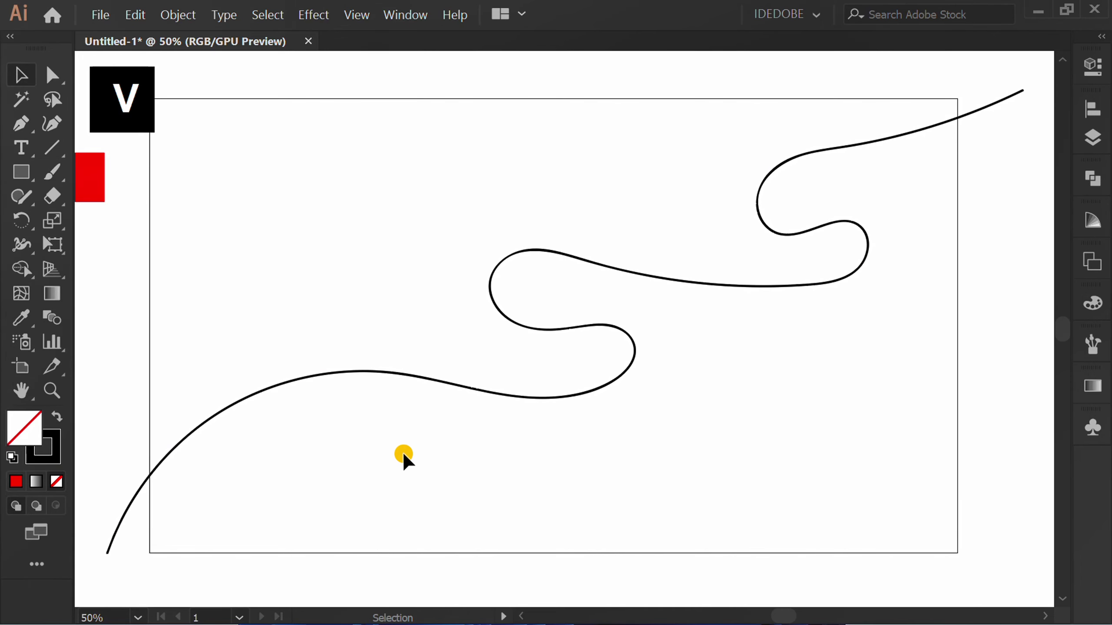
pyautogui.moveTo(703, 228); pyautogui.dragTo(445, 467)
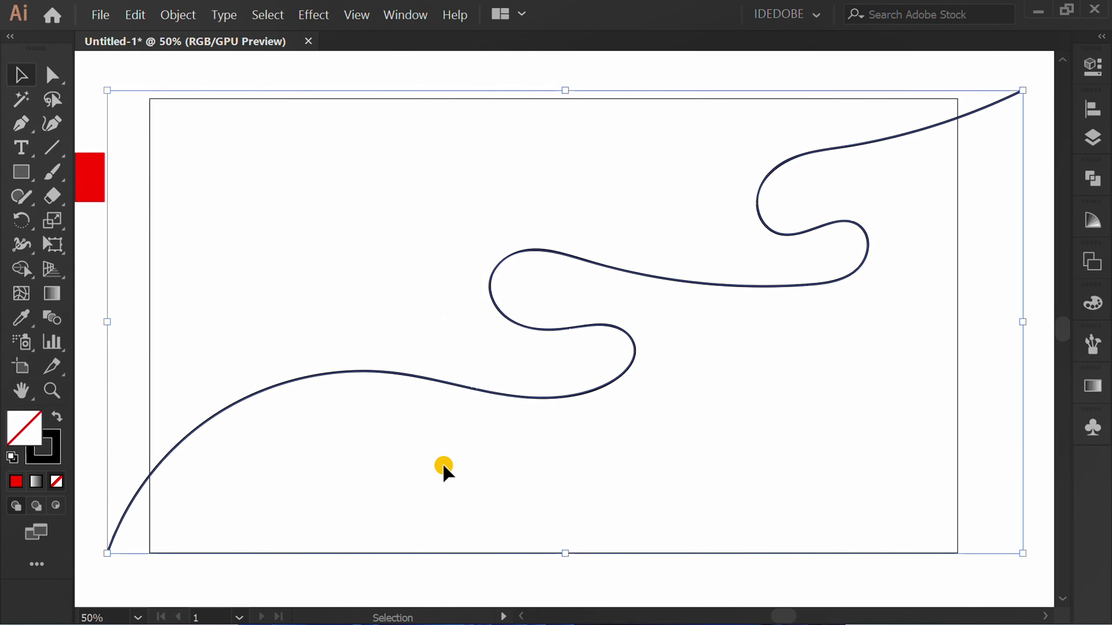
pyautogui.press('d')
pyautogui.press('/')
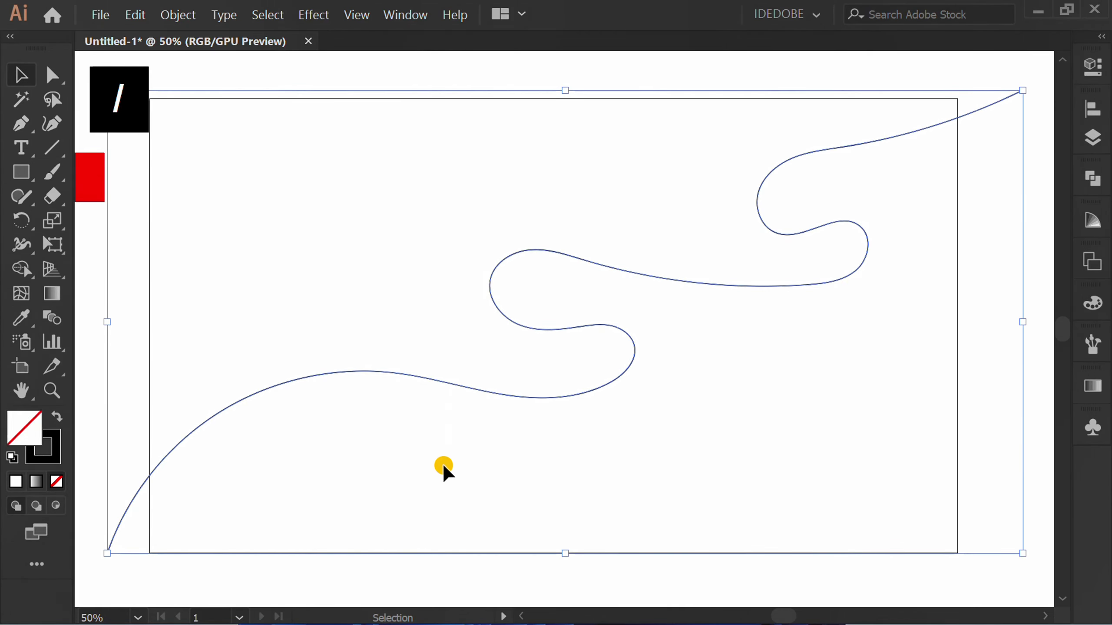
pyautogui.click(366, 480)
# Step: Apply 3D Extrude & Bevel to the winding path with Preview on and the surface set to Diffuse Shading
pyautogui.scroll(-3, 601, 556)
pyautogui.moveTo(600, 556); pyautogui.dragTo(590, 552)
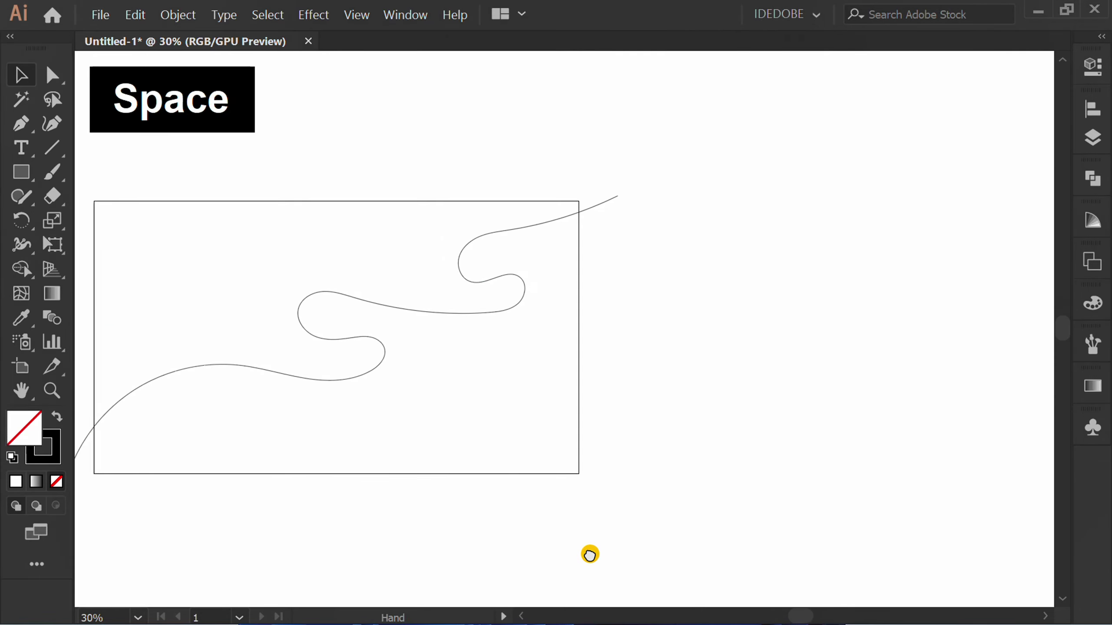
pyautogui.click(407, 309)
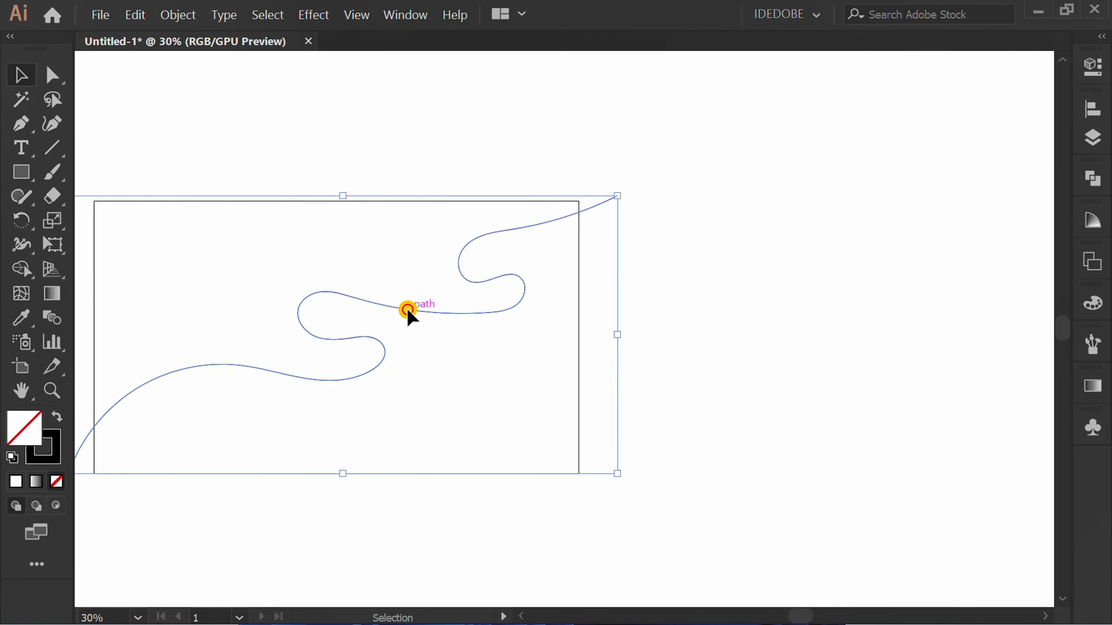
pyautogui.click(314, 15)
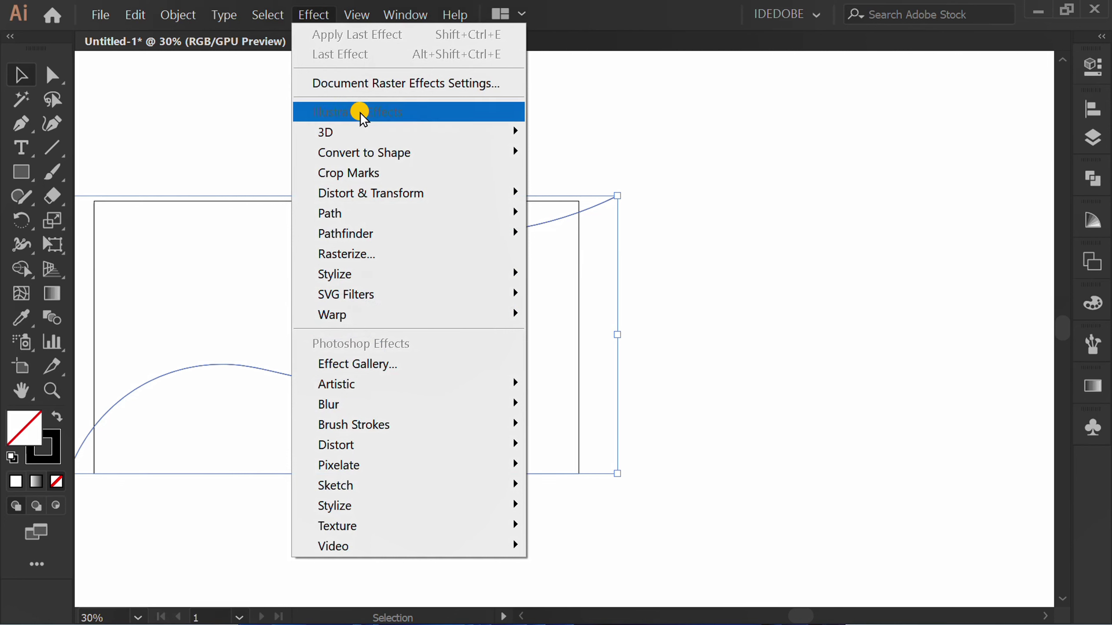
pyautogui.moveTo(359, 134)
pyautogui.click(645, 132)
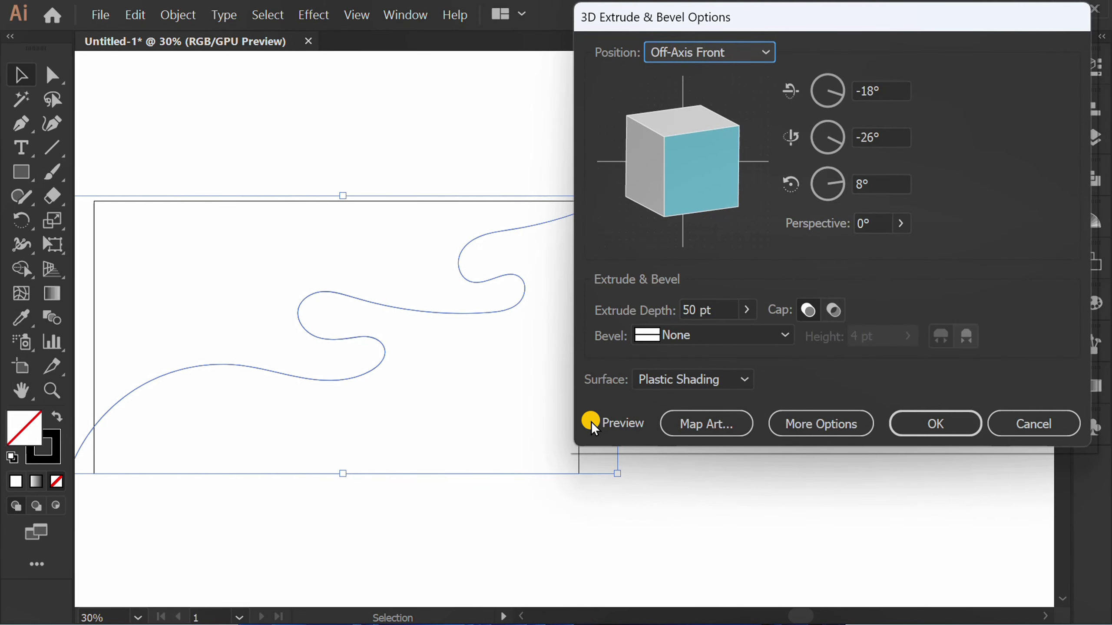
pyautogui.click(591, 421)
pyautogui.click(718, 379)
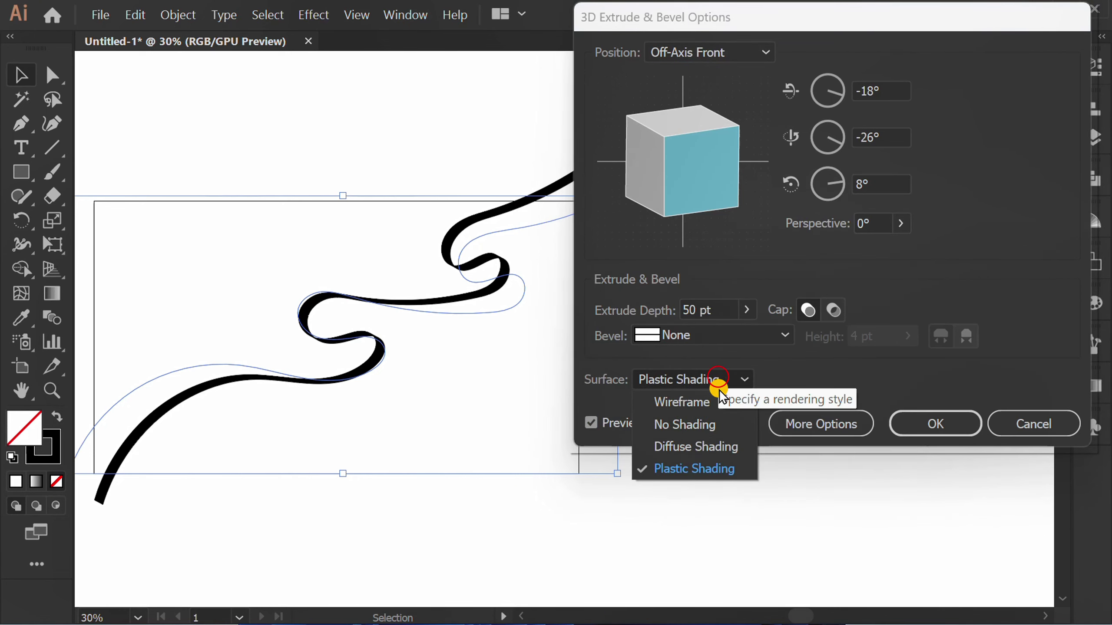
pyautogui.click(697, 446)
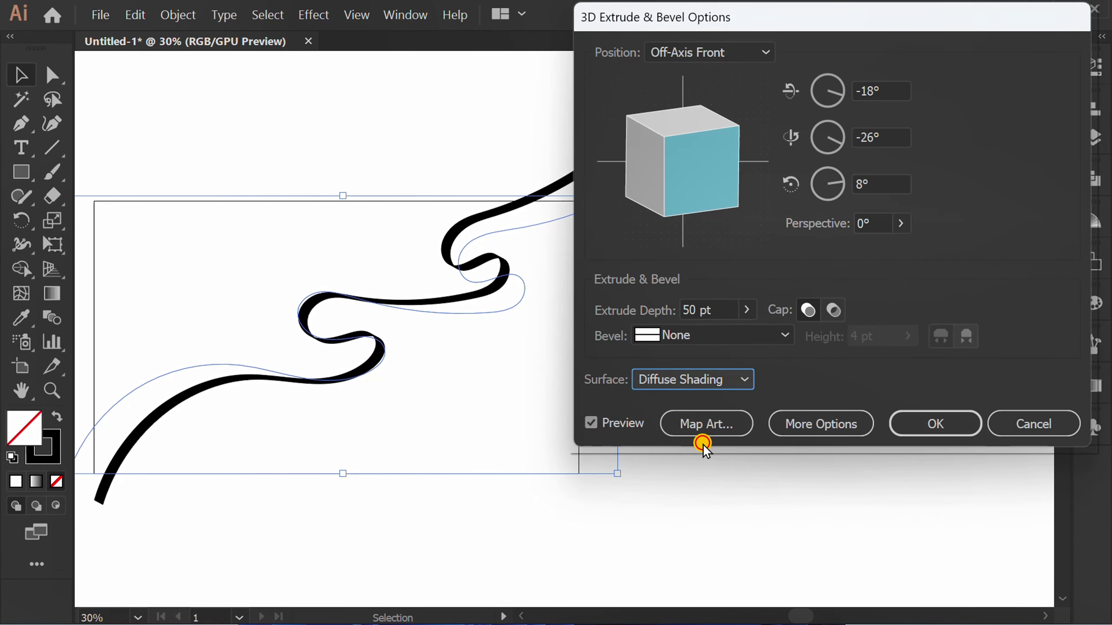
# Step: Set the Extrude Depth to 150 pt and turn the cap off for a hollow appearance
pyautogui.click(727, 310)
pyautogui.write('150')
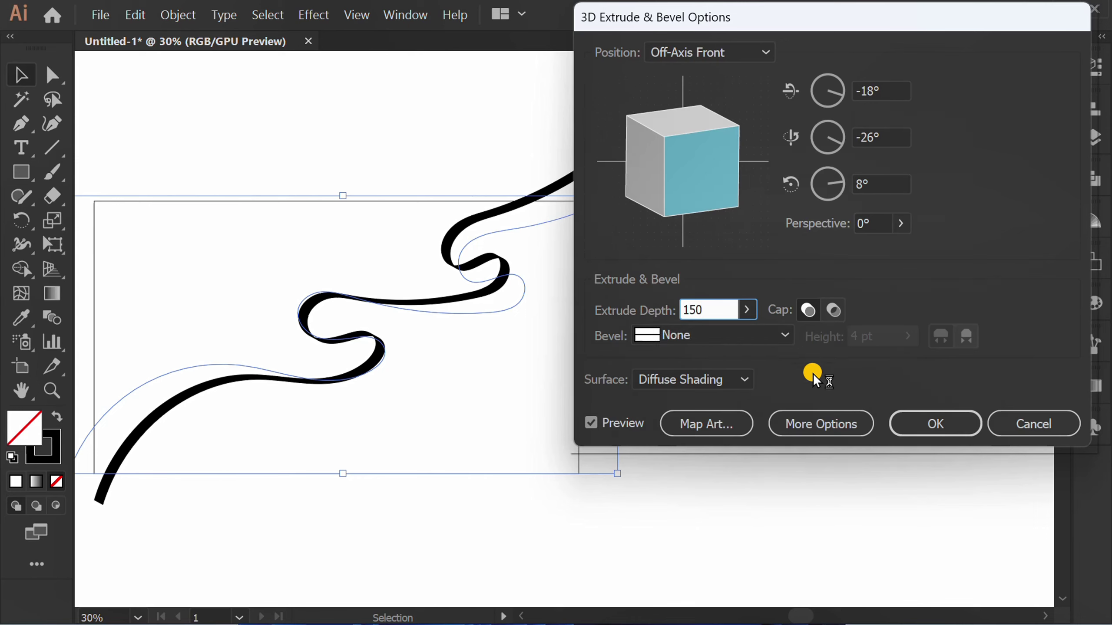
pyautogui.click(835, 309)
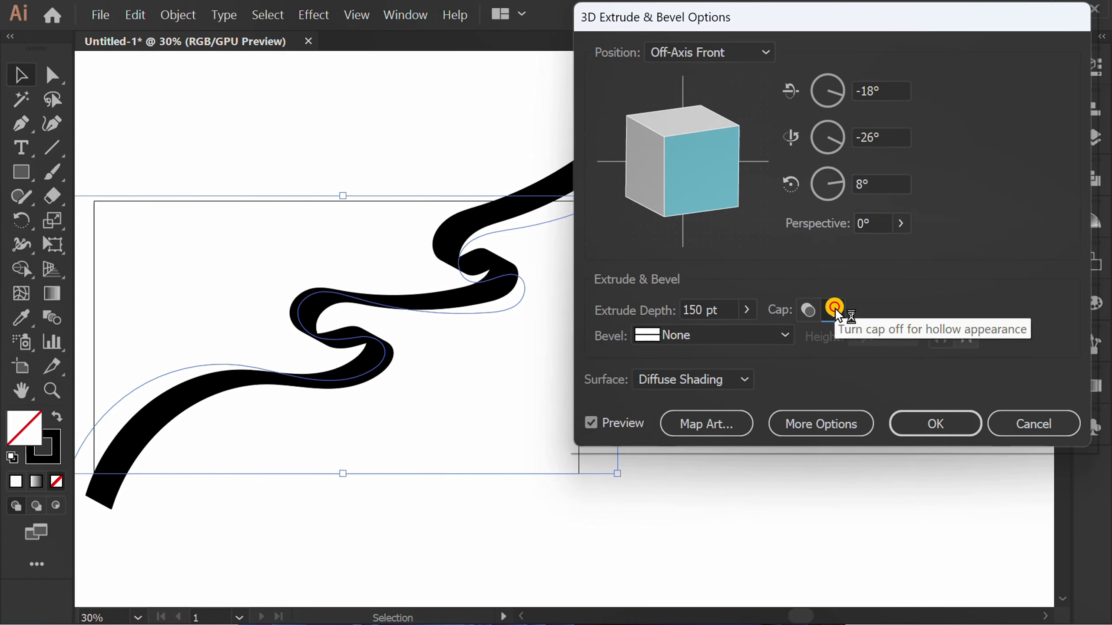
# Step: Map the red and white New Symbol onto surface 1 of 2 of the extrusion and scale it to fit
pyautogui.click(714, 432)
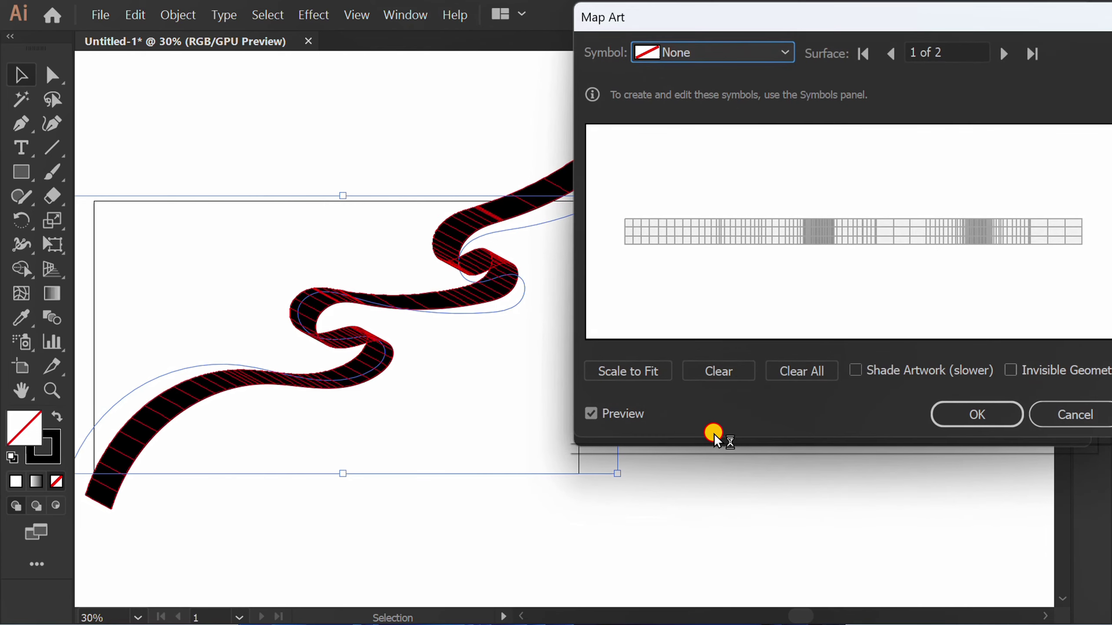
pyautogui.moveTo(946, 21); pyautogui.dragTo(893, 59)
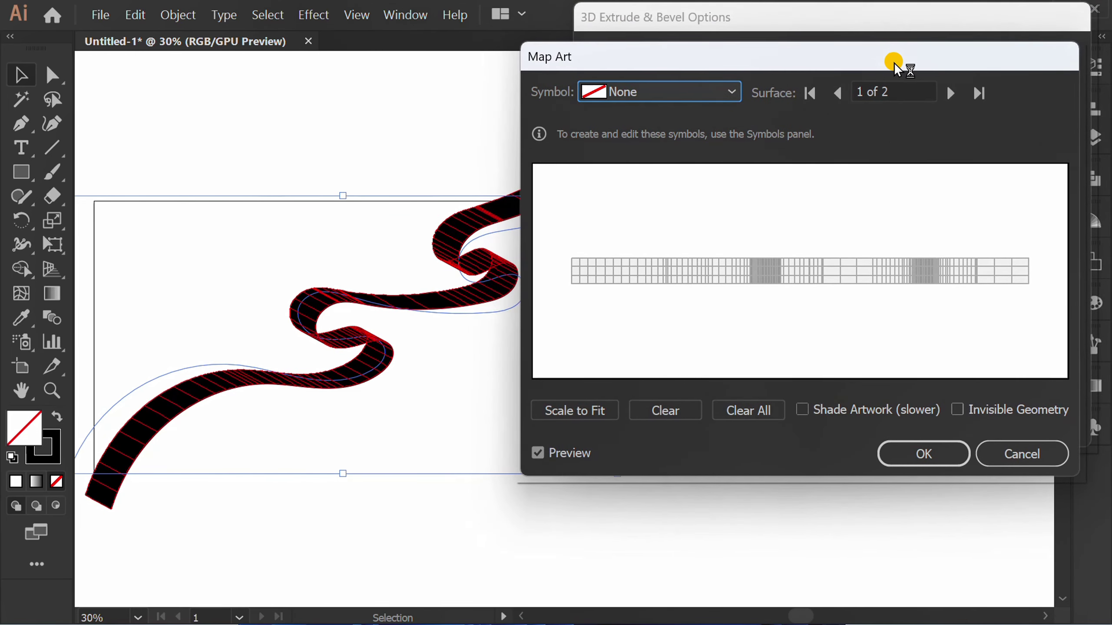
pyautogui.click(728, 98)
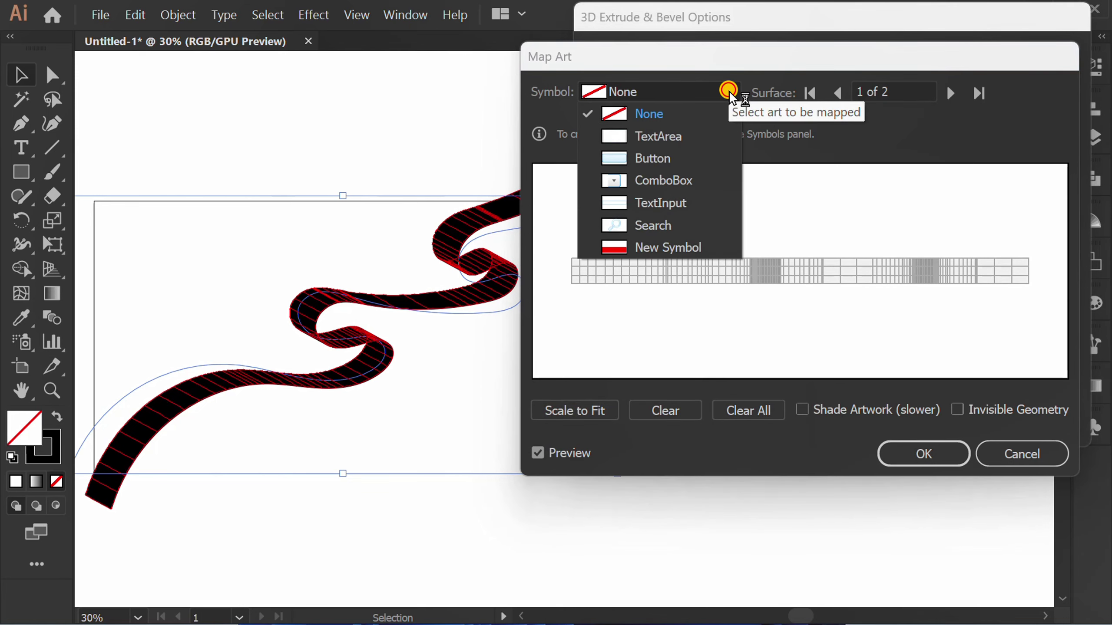
pyautogui.click(692, 247)
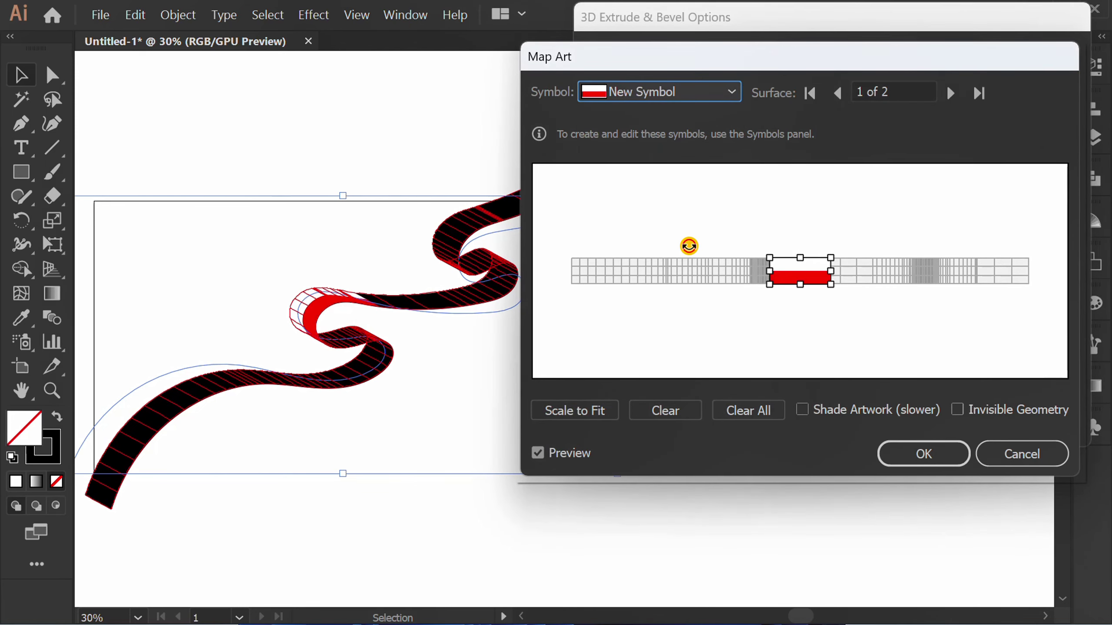
pyautogui.click(588, 411)
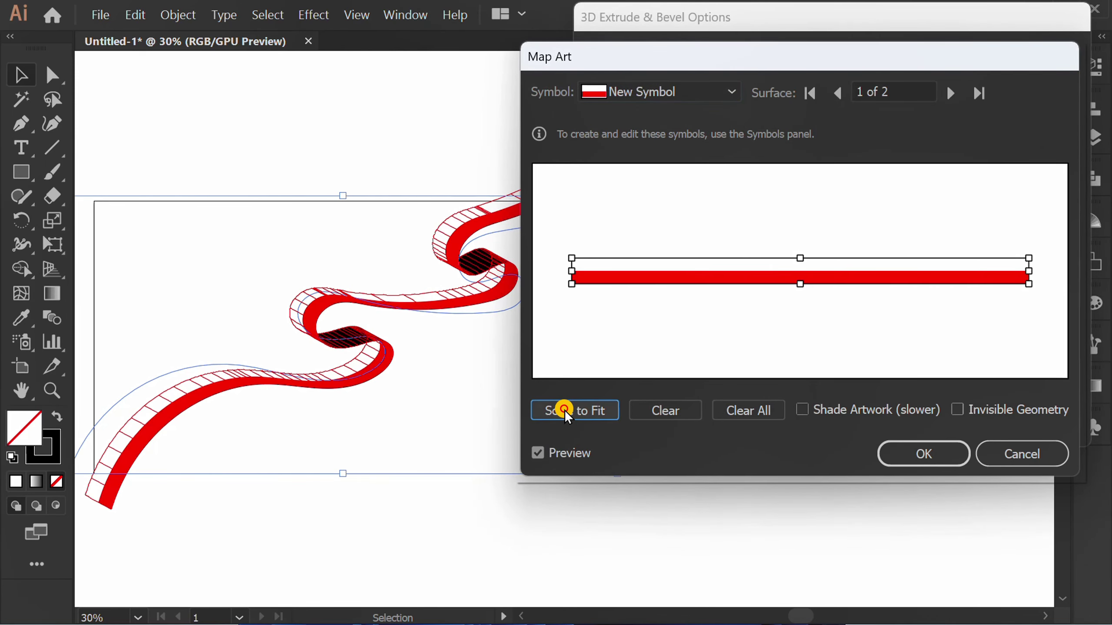
# Step: Enable Shade Artwork and Invisible Geometry for the mapped symbol and accept the Map Art settings
pyautogui.click(802, 409)
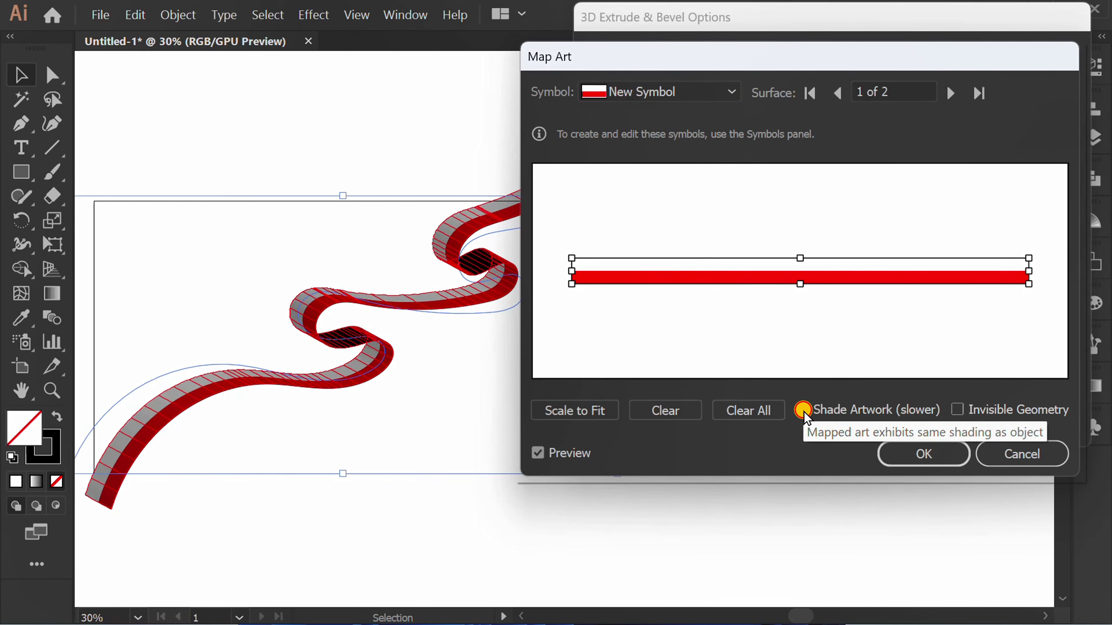
pyautogui.click(958, 410)
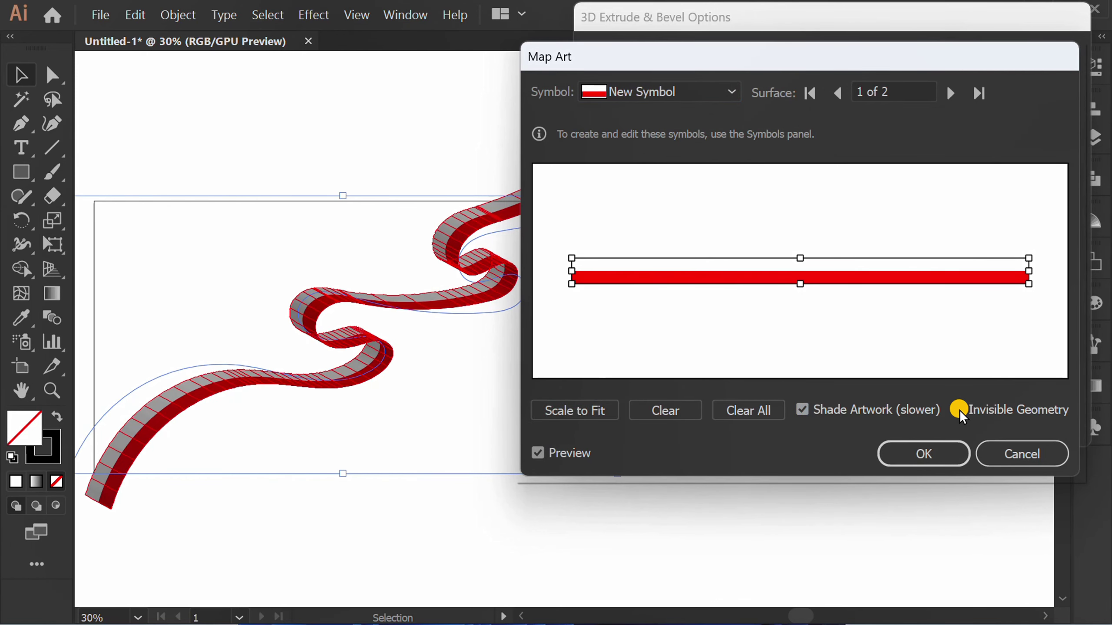
pyautogui.click(918, 454)
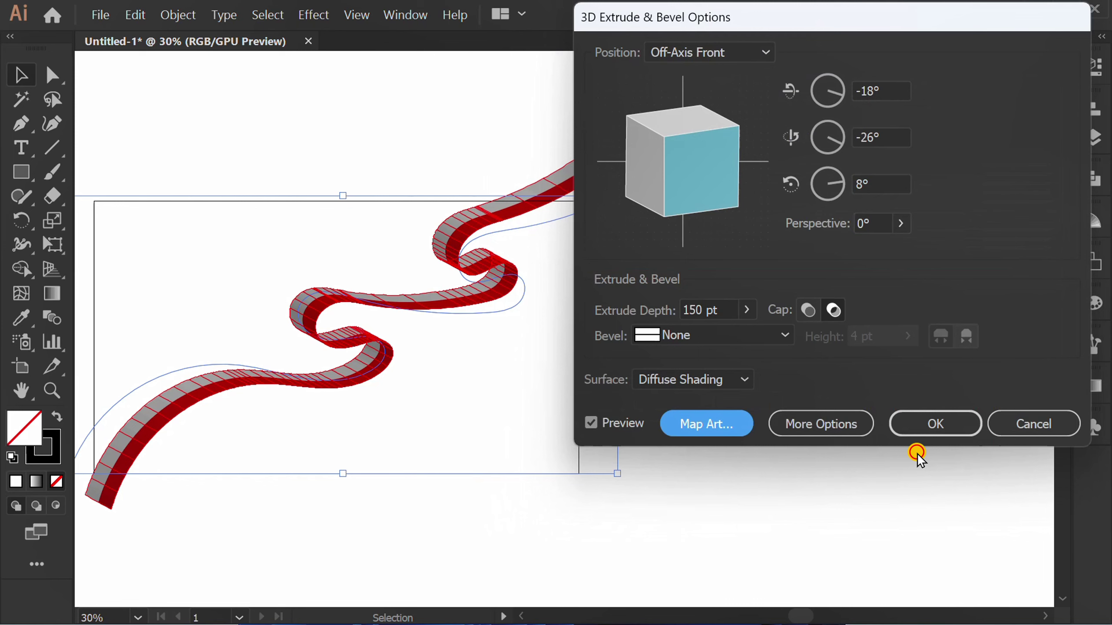
# Step: Rotate the extrusion to 44°, -1° and 0°, and raise its shading Blend Steps to 256
pyautogui.moveTo(695, 179); pyautogui.dragTo(672, 140)
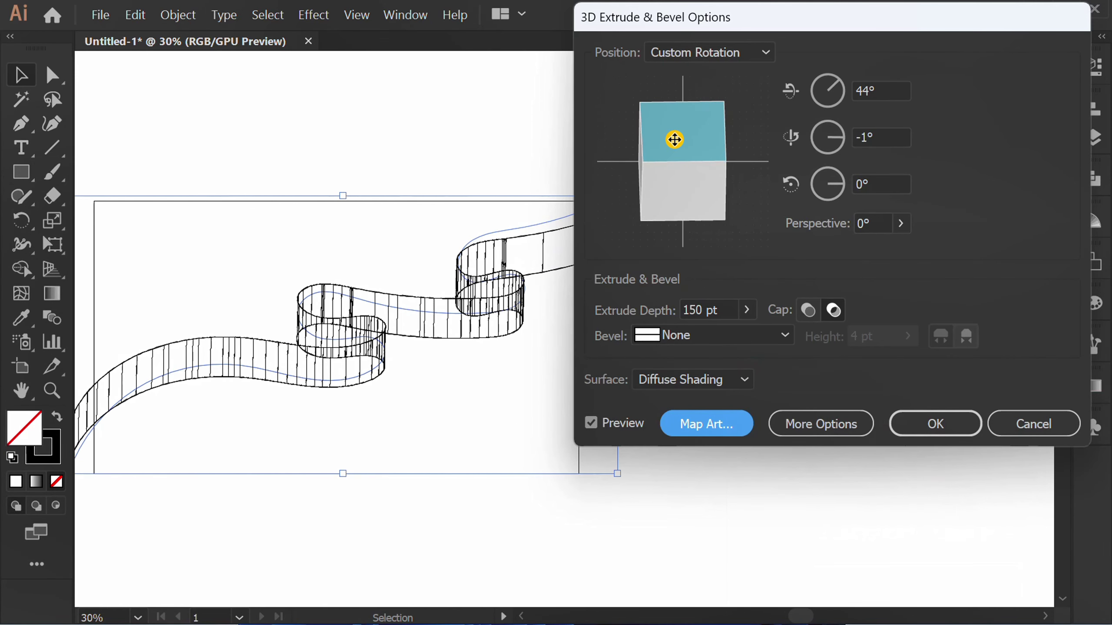
pyautogui.click(811, 423)
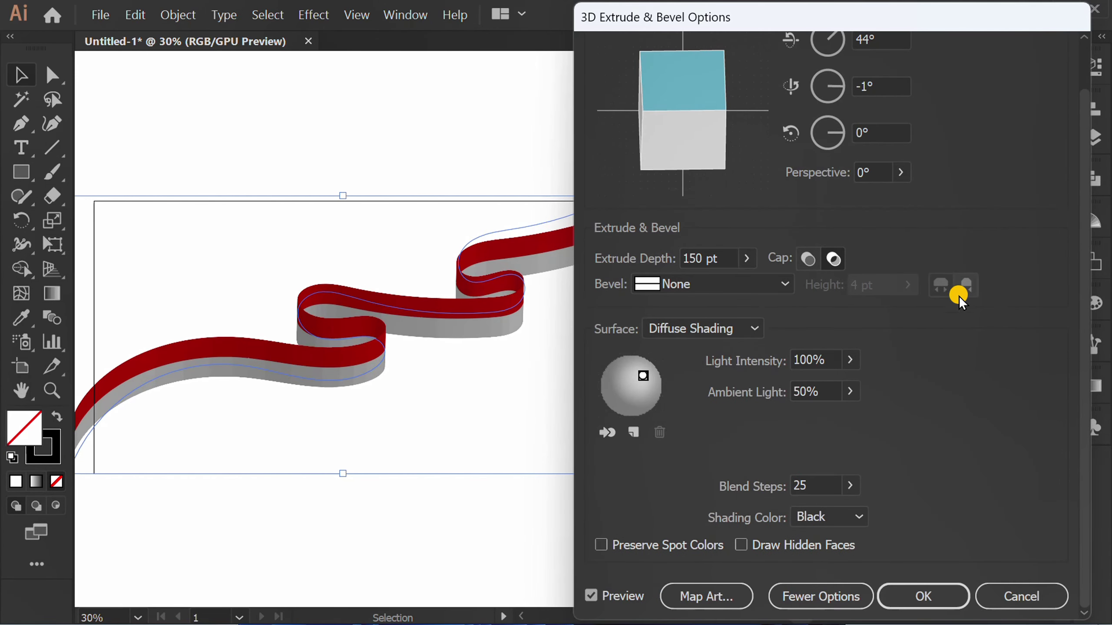
pyautogui.click(849, 485)
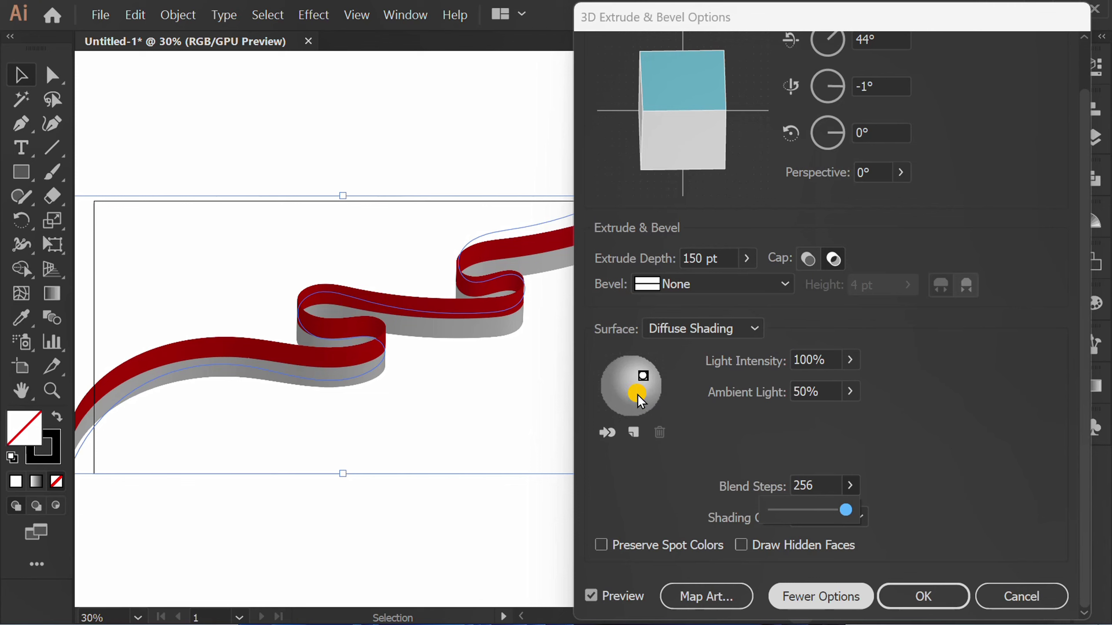
# Step: Add a second light, place the two at the shading sphere's upper center and lower right edge, and apply the 3D effect
pyautogui.click(635, 432)
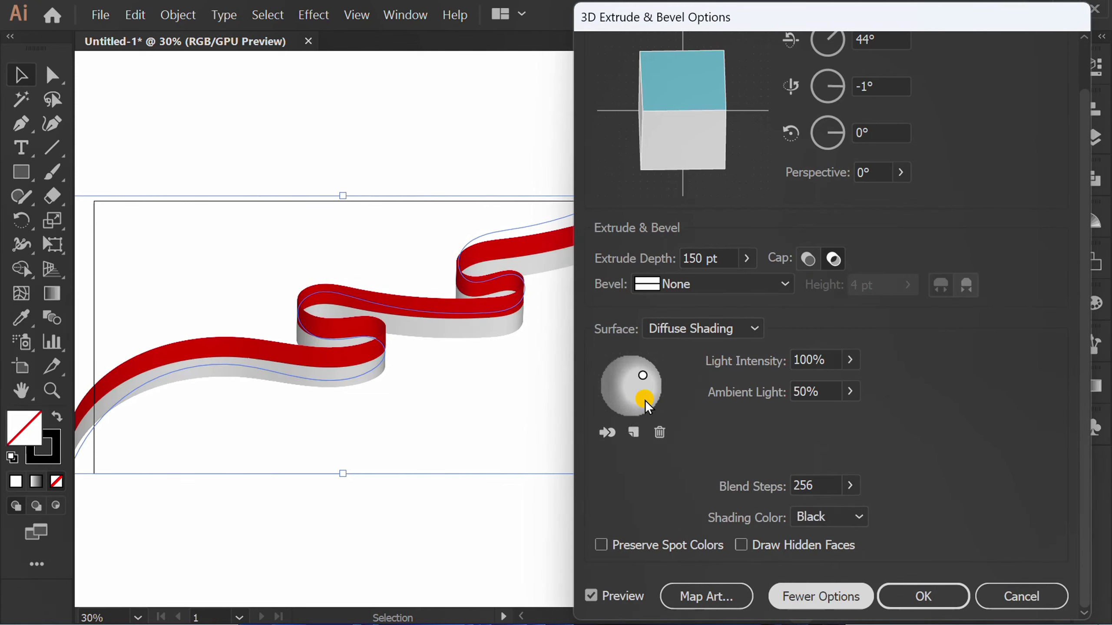
pyautogui.moveTo(645, 400); pyautogui.dragTo(652, 394)
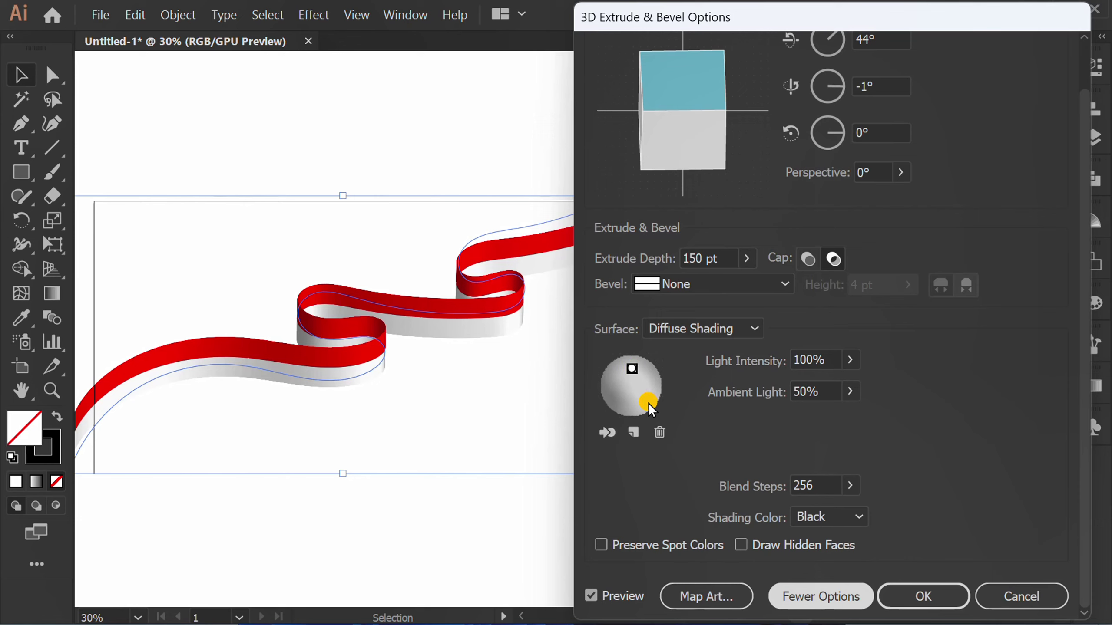
pyautogui.moveTo(644, 410); pyautogui.dragTo(645, 410)
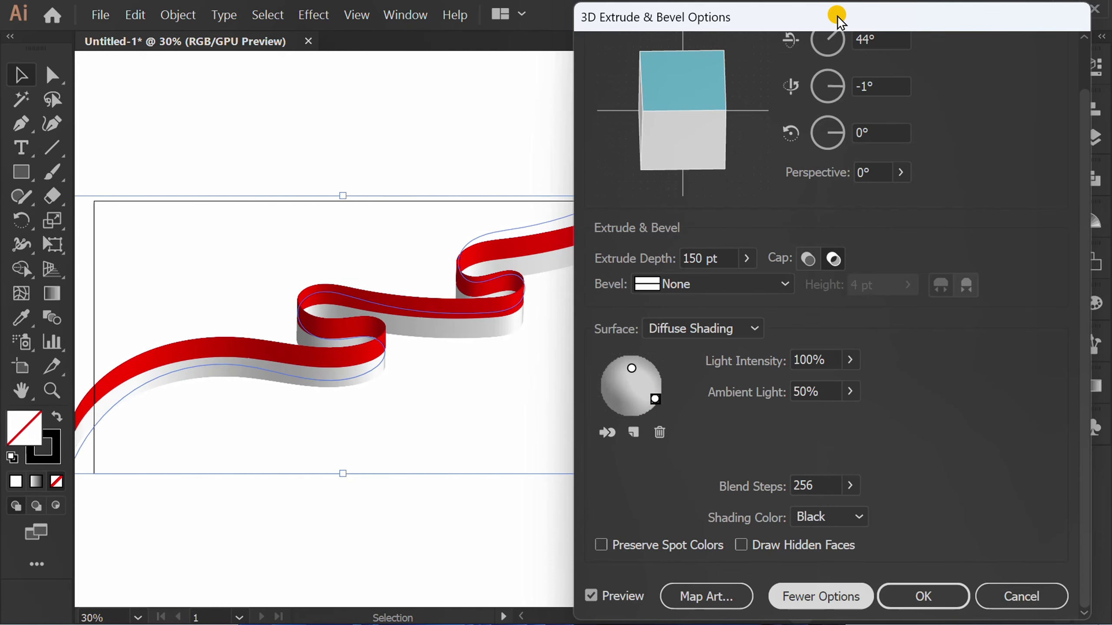
pyautogui.moveTo(837, 15); pyautogui.dragTo(871, 16)
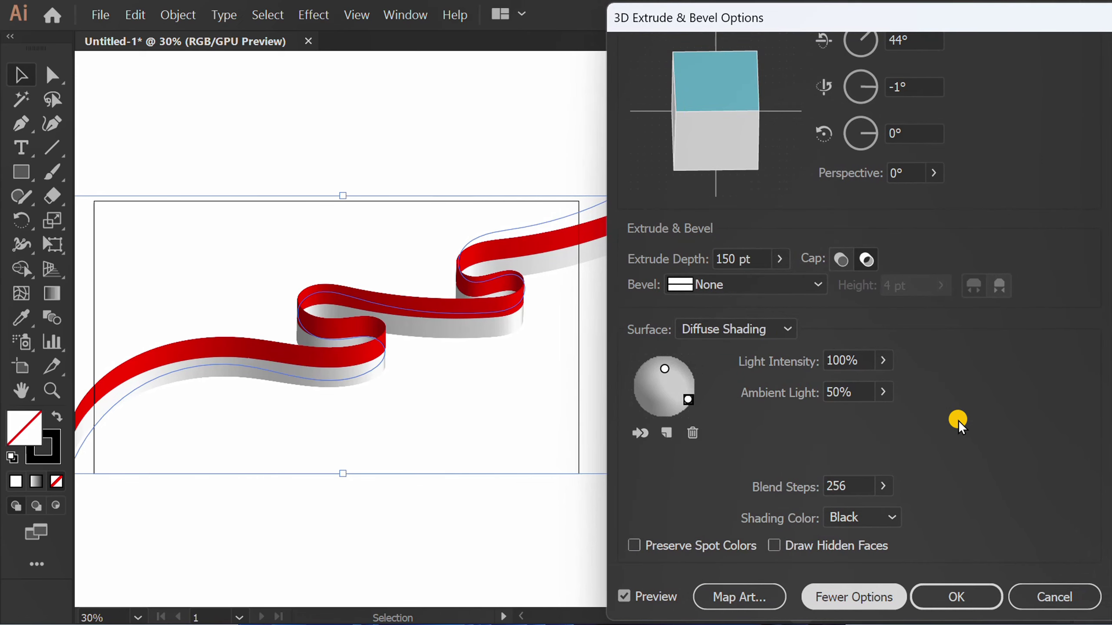
pyautogui.click(970, 595)
# Step: Switch the document to Trim View so that artwork outside the artboard is hidden
pyautogui.press('space')
pyautogui.moveTo(440, 525); pyautogui.dragTo(608, 534)
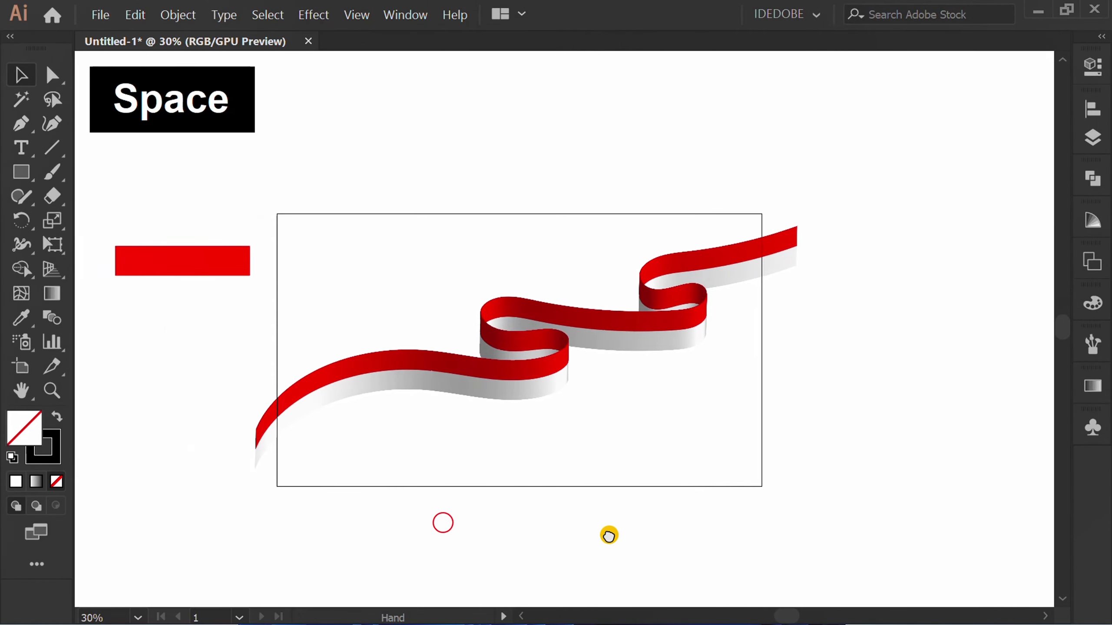
pyautogui.hotkey('ctrl', '+')
pyautogui.click(353, 15)
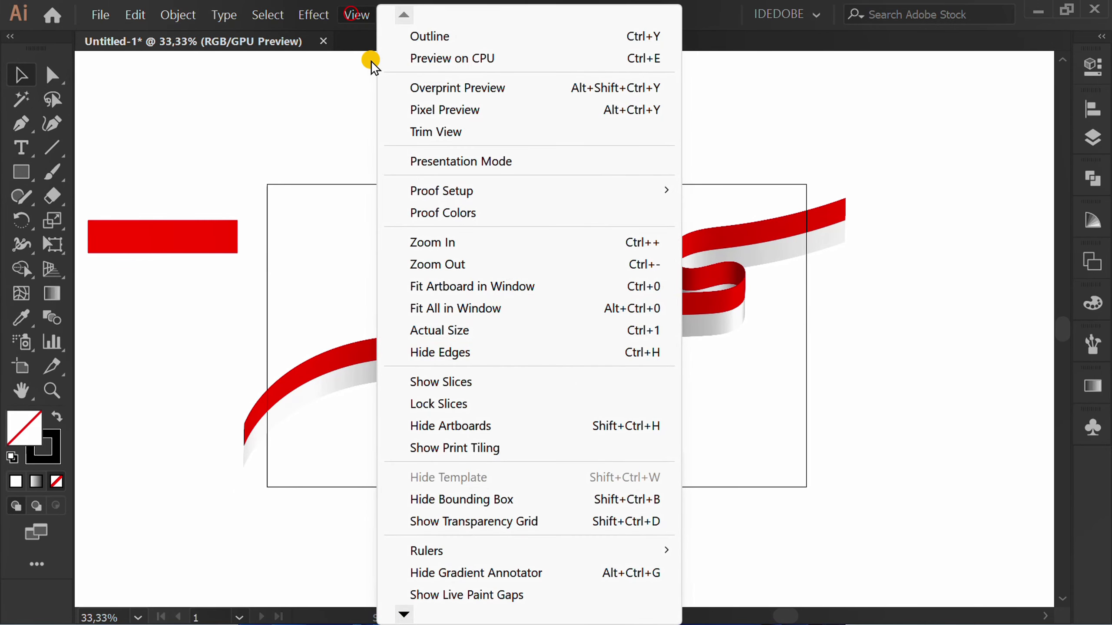
pyautogui.click(458, 132)
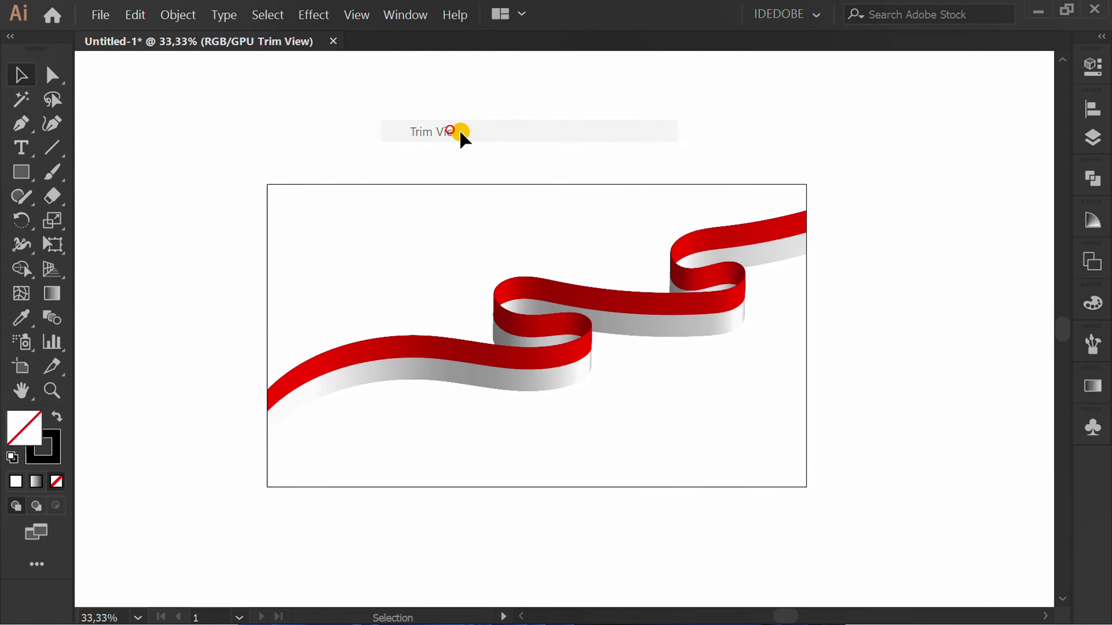
# Step: Nudge the ribbon downward in large increments to center it vertically on the artboard, and deselect it
pyautogui.click(598, 315)
pyautogui.hotkey('shift', 'Down')
pyautogui.hotkey('shift', 'Down')
pyautogui.hotkey('shift', 'Down')
pyautogui.hotkey('shift', 'Down')
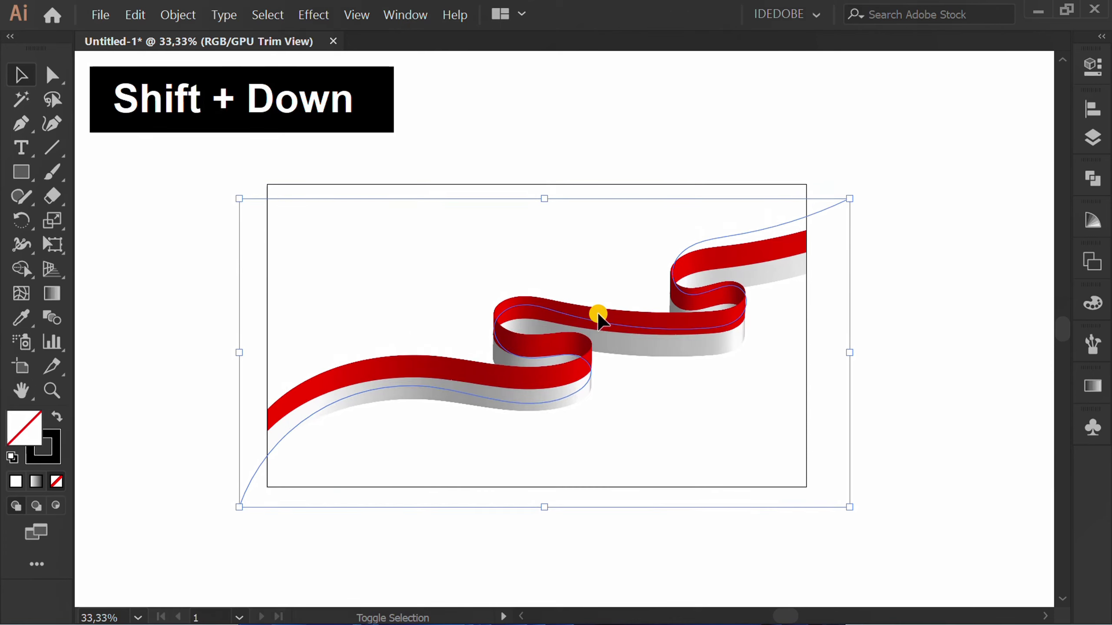
pyautogui.hotkey('shift', 'Up')
pyautogui.hotkey('shift', 'Up')
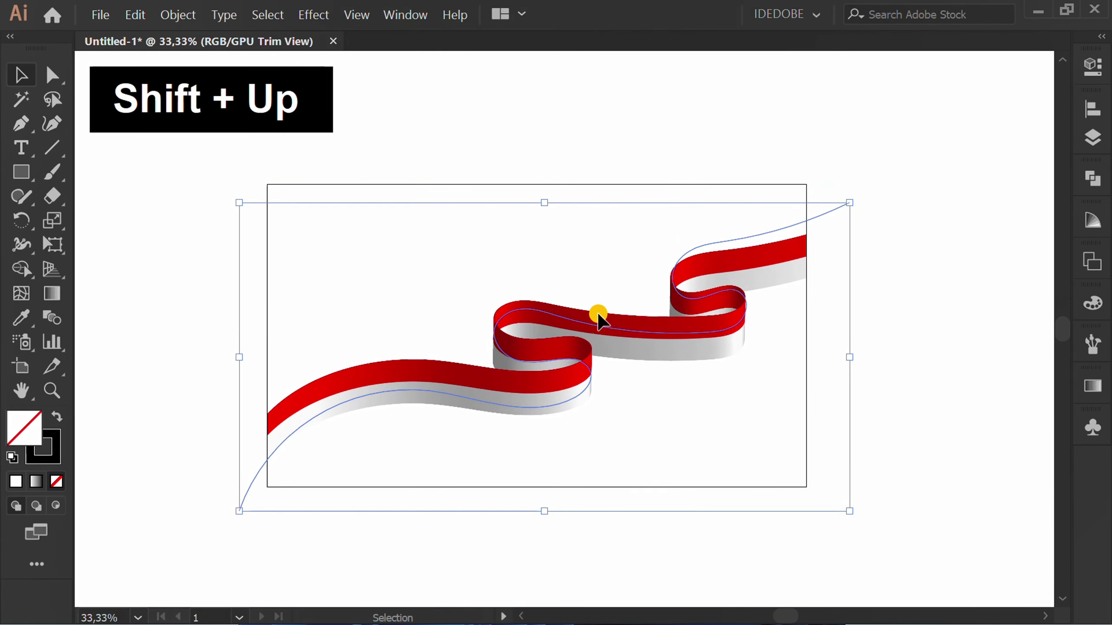
pyautogui.click(621, 553)
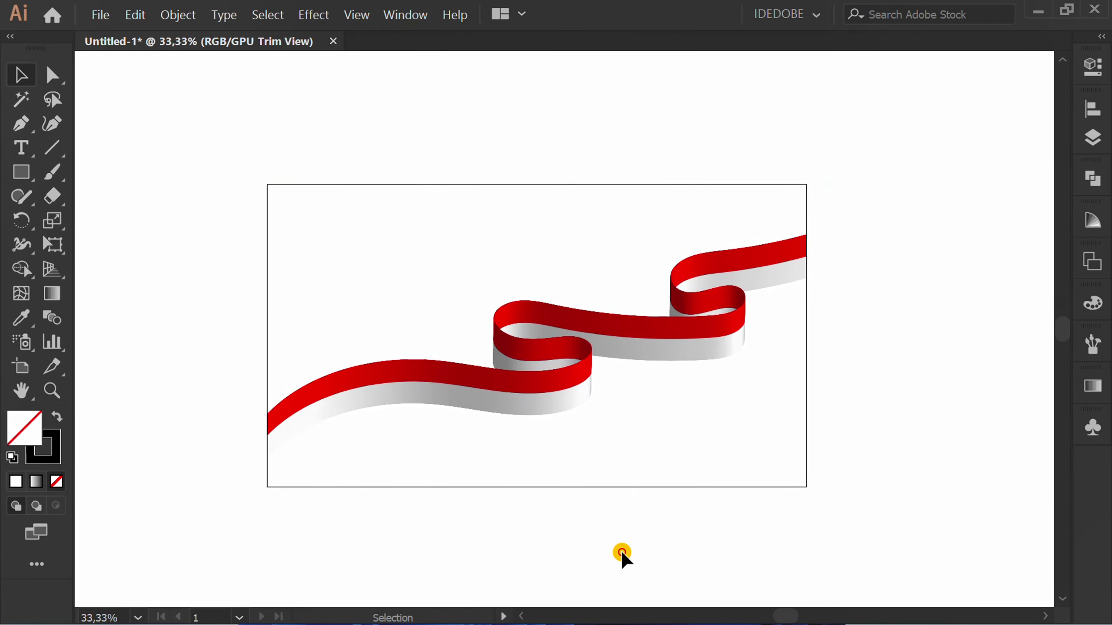